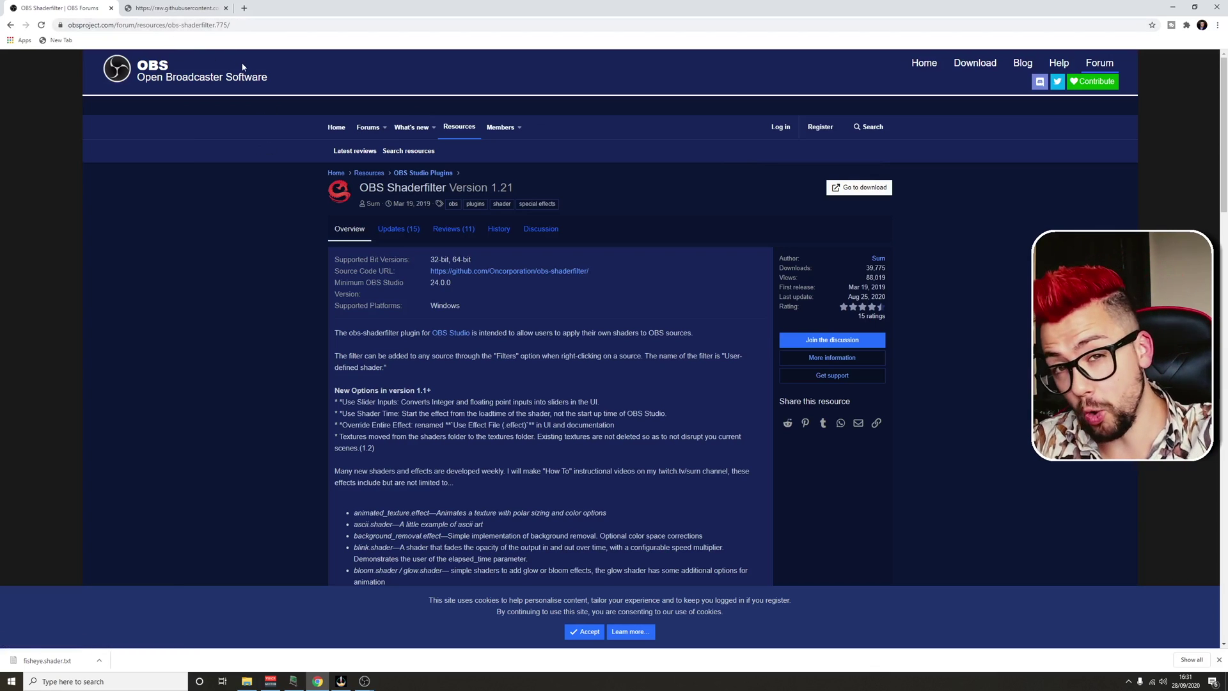
Download obs-shaderfilter-win.zip and open it, selecting its data and obs-plugins folders.
{"action": "left_click", "coordinate": [843, 186]}
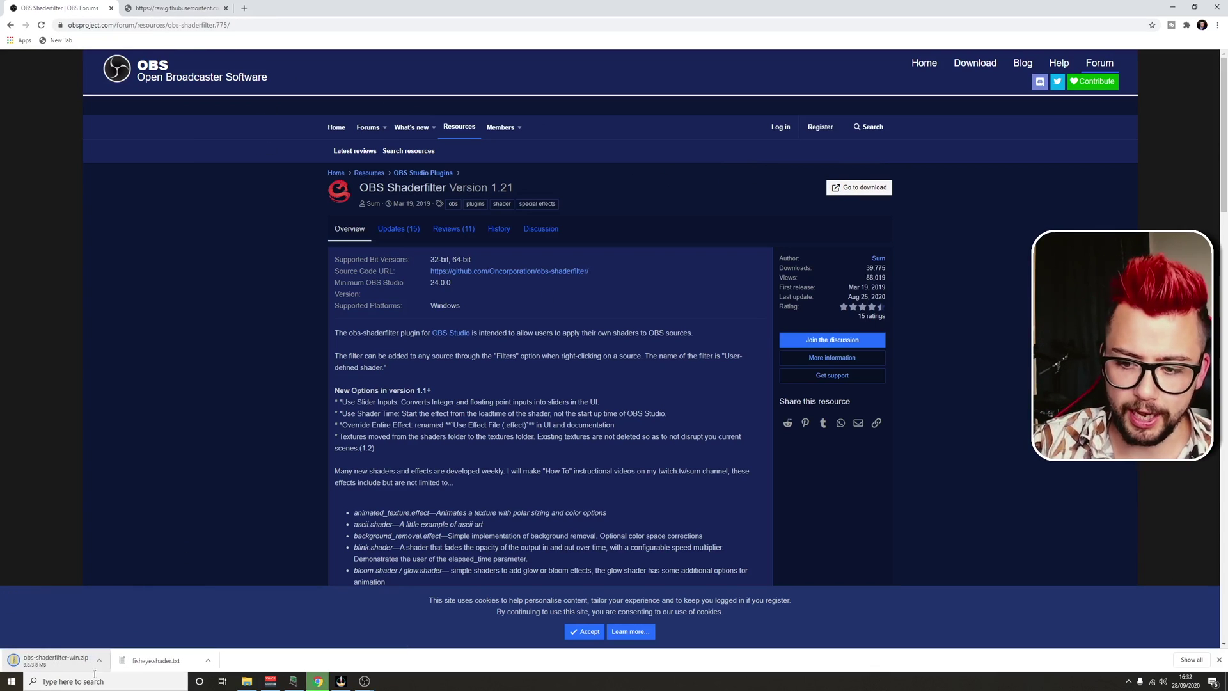
{"action": "left_click", "coordinate": [247, 681]}
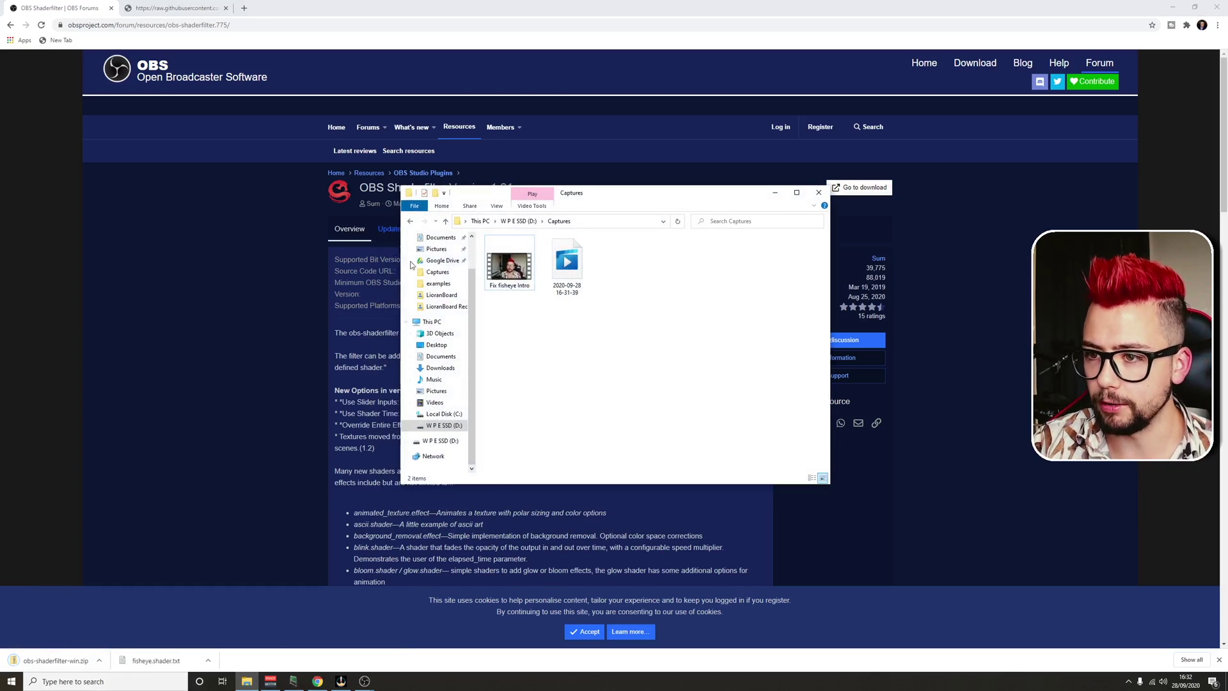
{"action": "scroll", "coordinate": [422, 265], "scroll_direction": "up", "scroll_amount": 3}
{"action": "left_click", "coordinate": [440, 268]}
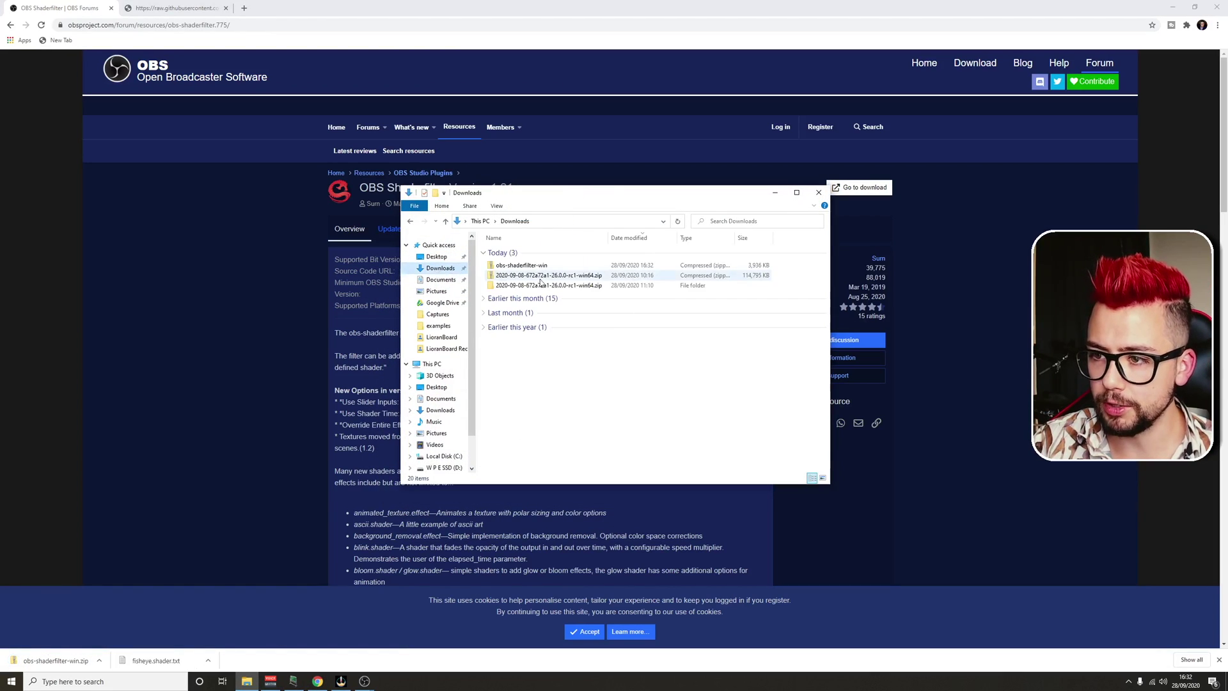
{"action": "double_click", "coordinate": [510, 266]}
{"action": "double_click", "coordinate": [502, 253]}
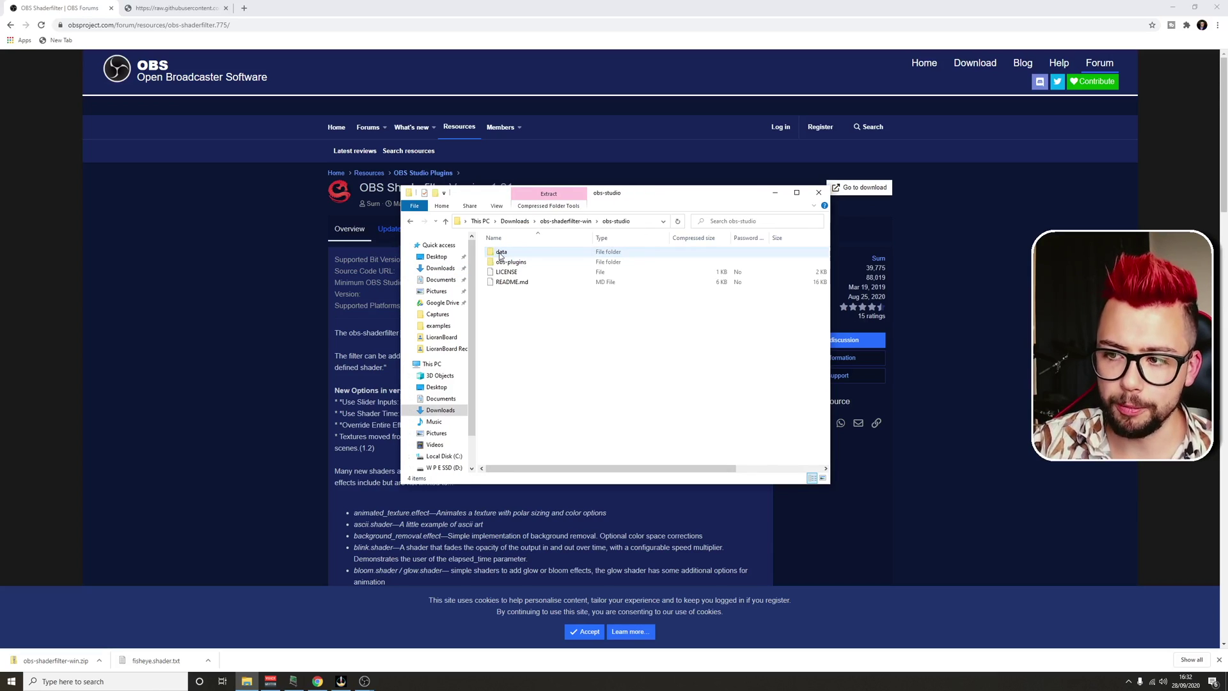
{"action": "left_click", "coordinate": [503, 253]}
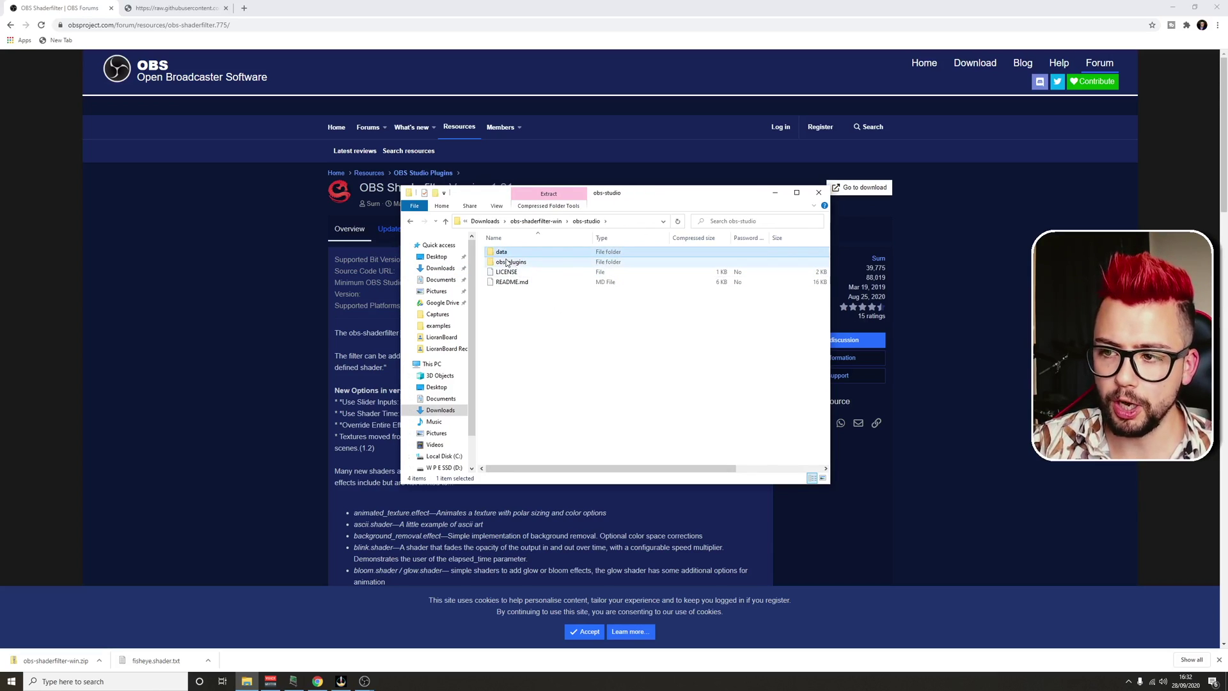
{"action": "left_click", "coordinate": [507, 264], "text": "shift"}
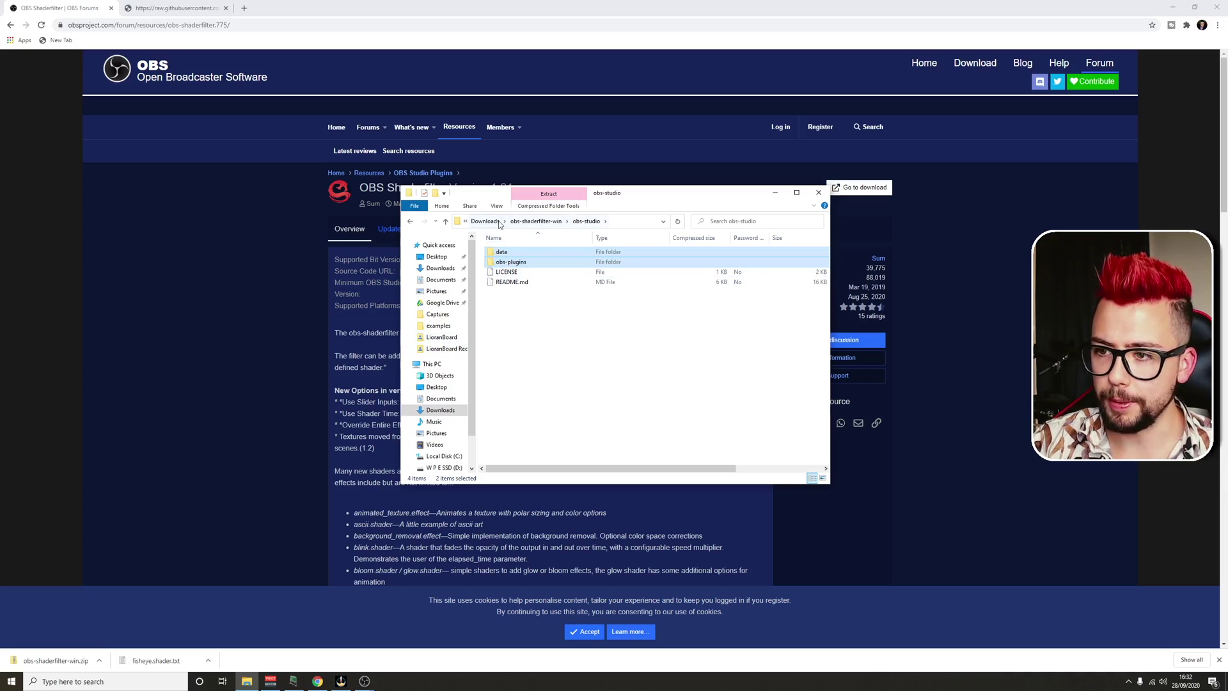
Browse to C:\Program Files\obs-studio, then send File Explorer behind Chrome.
{"action": "scroll", "coordinate": [442, 409], "scroll_direction": "down", "scroll_amount": 2}
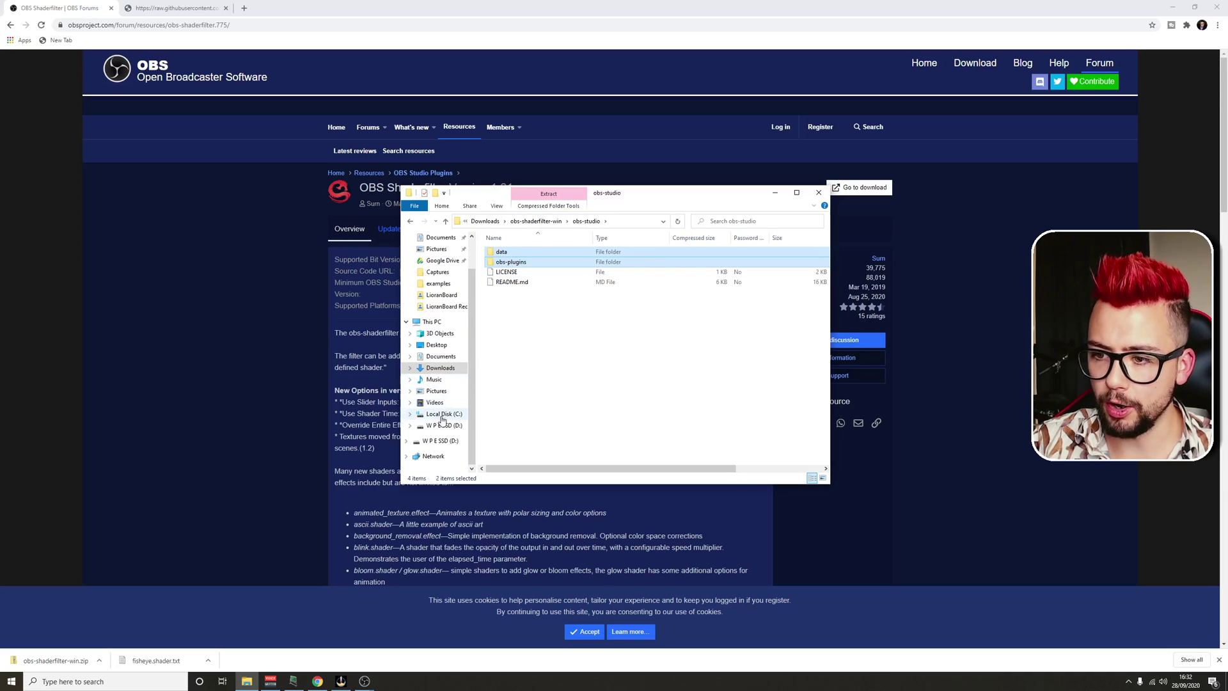
{"action": "left_click", "coordinate": [441, 414]}
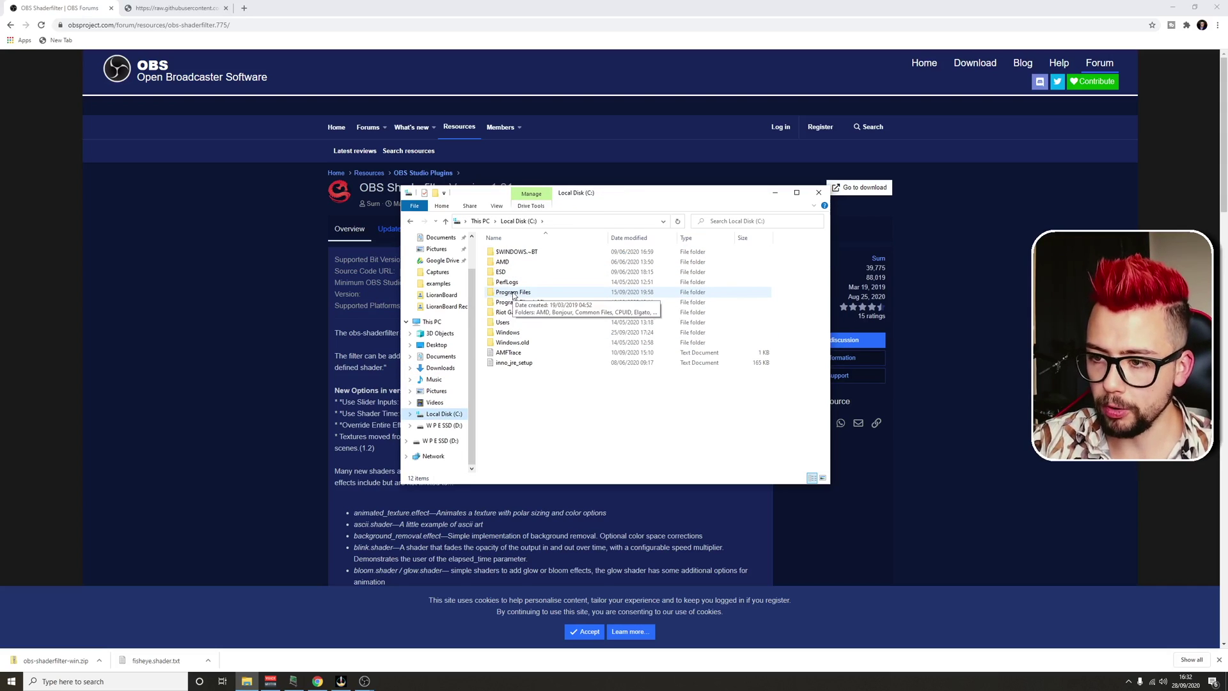
{"action": "double_click", "coordinate": [511, 295]}
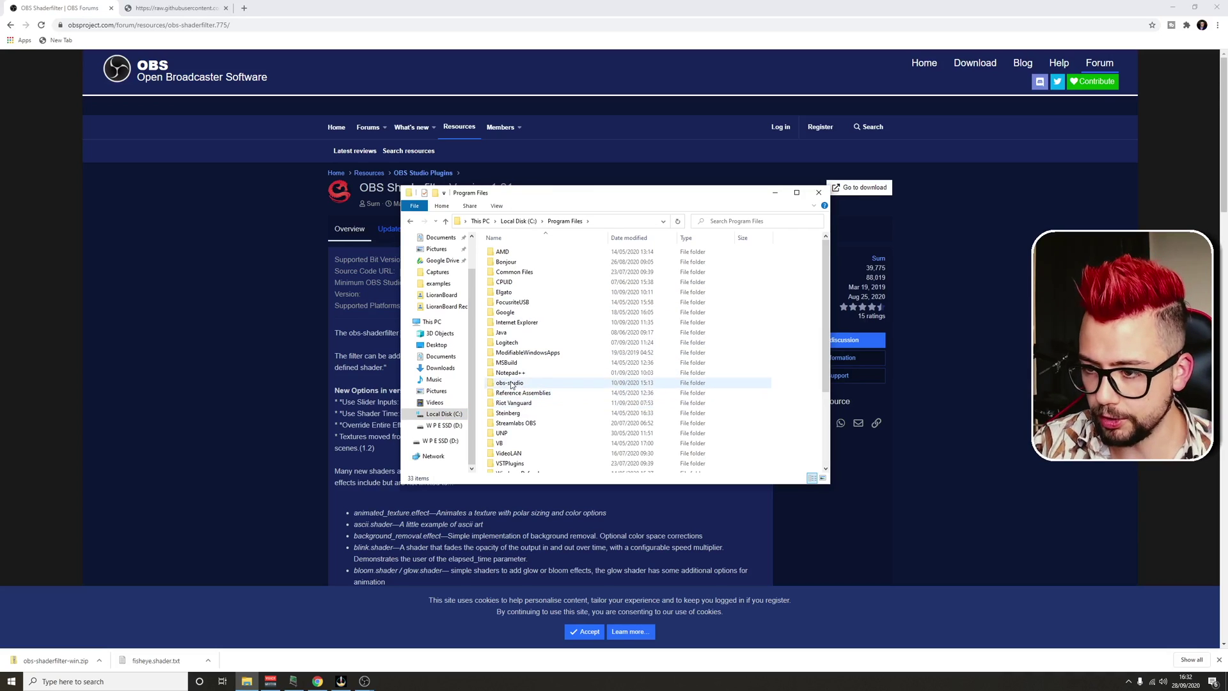
{"action": "double_click", "coordinate": [509, 382]}
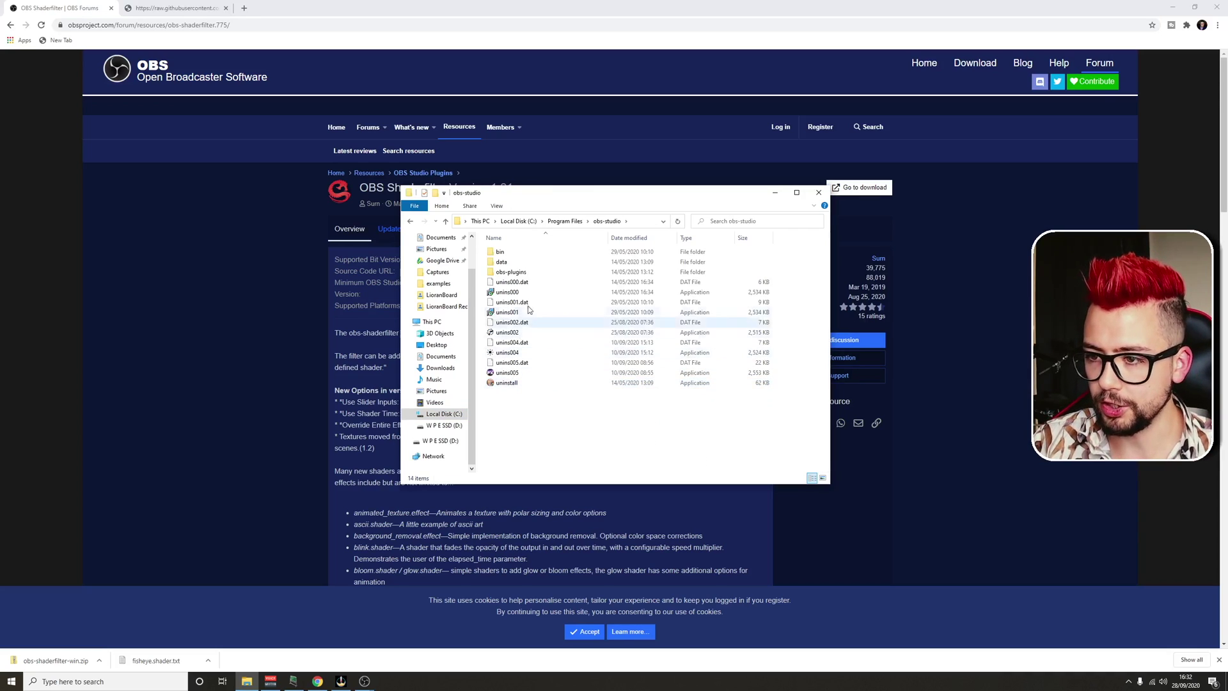
{"action": "right_click", "coordinate": [524, 404]}
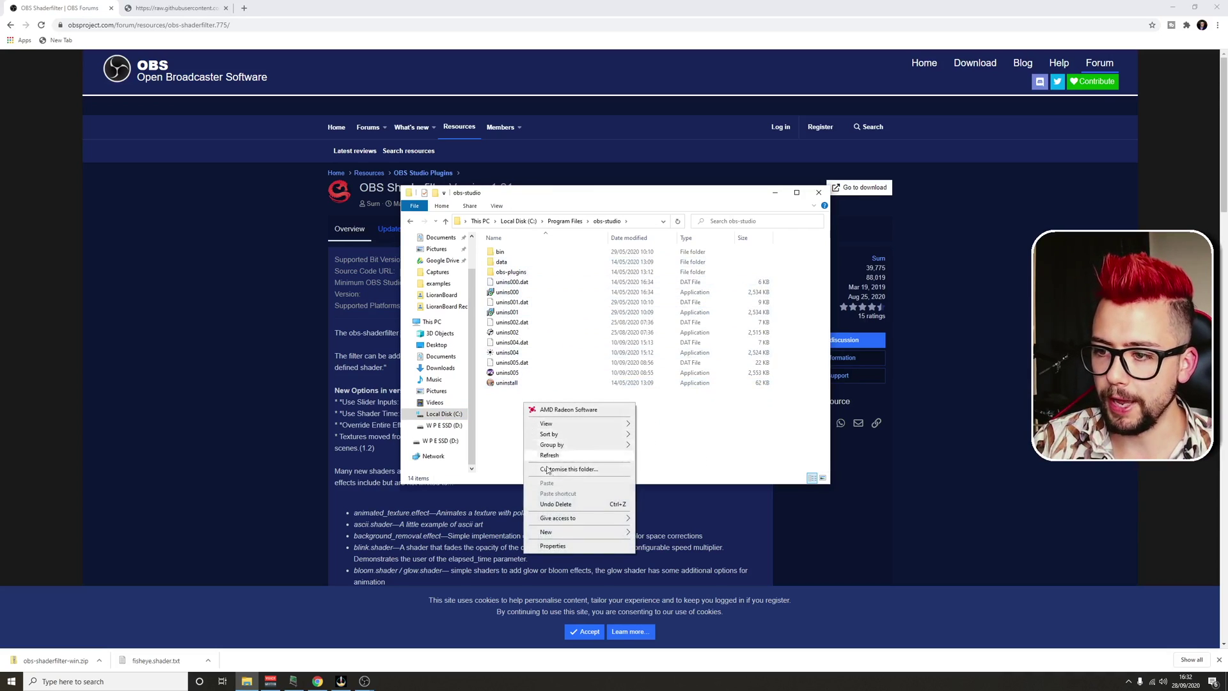
{"action": "left_click", "coordinate": [503, 443]}
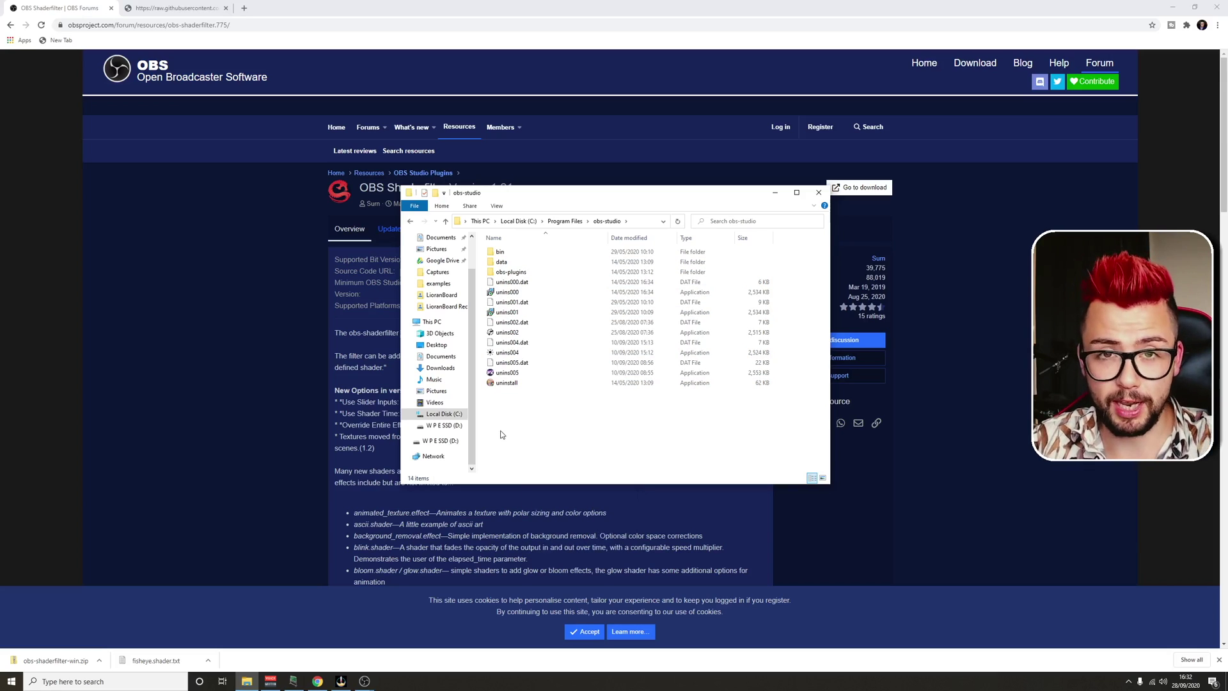
{"action": "left_click", "coordinate": [143, 306]}
Check the Media Source's effect filter list in OBS, then close its filters without adding one.
{"action": "mouse_move", "coordinate": [366, 683]}
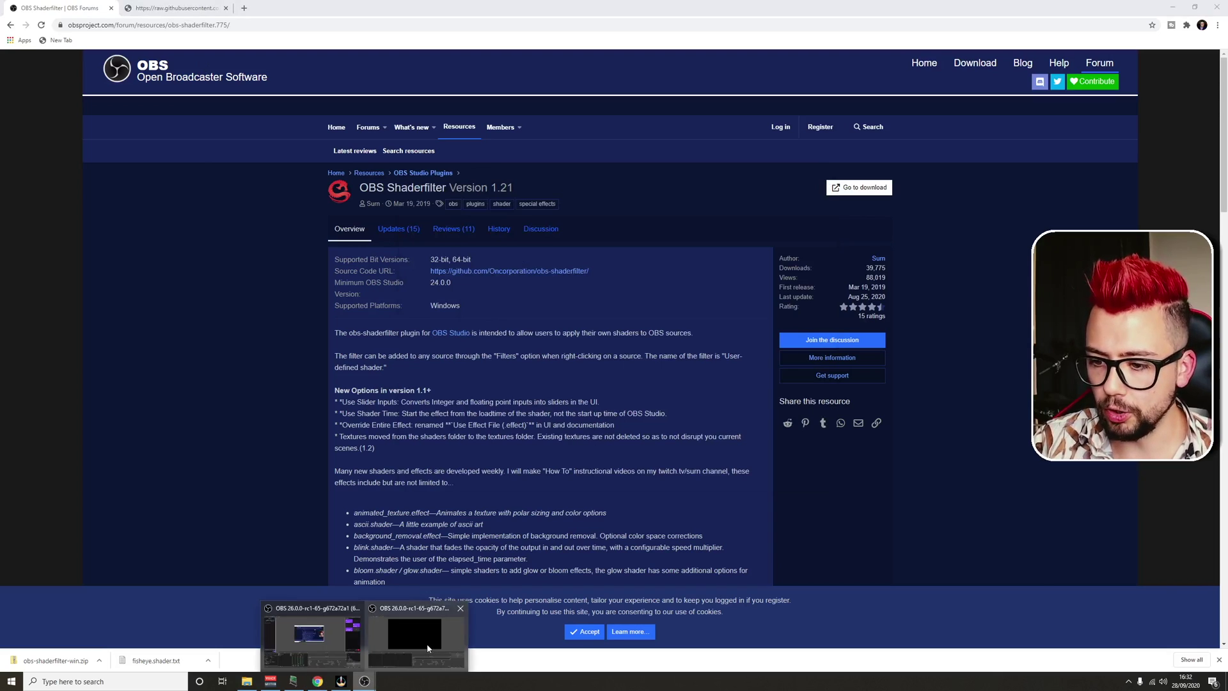
{"action": "left_click", "coordinate": [427, 644]}
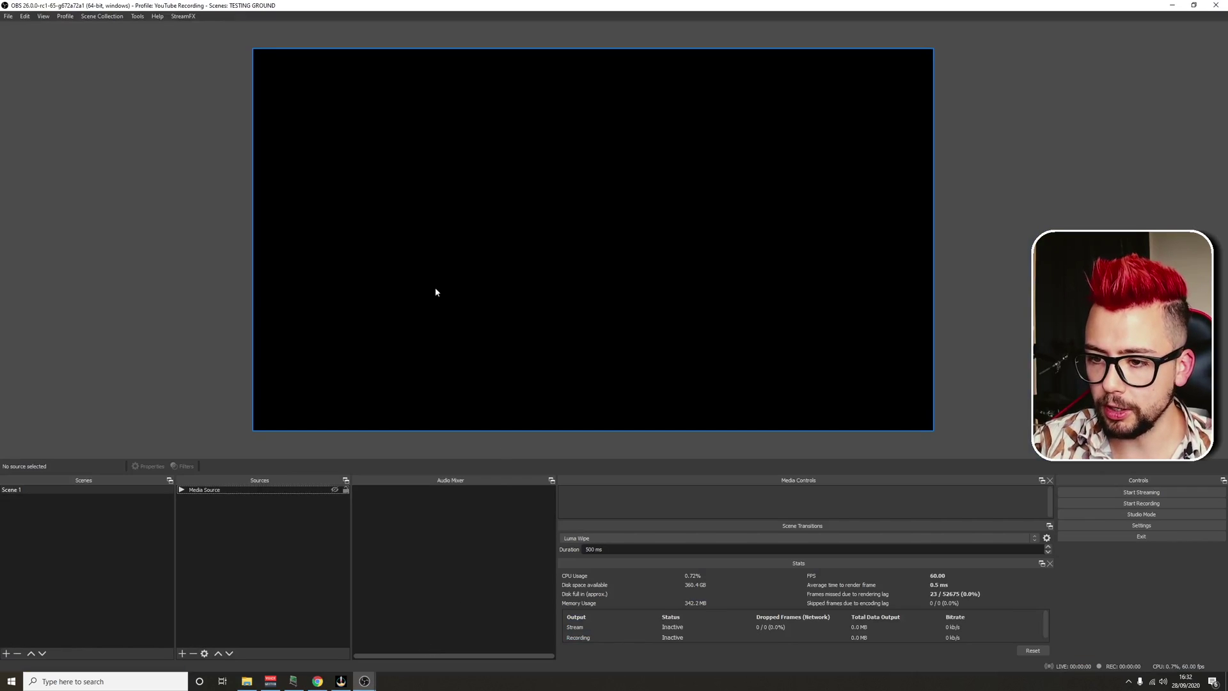
{"action": "right_click", "coordinate": [229, 490]}
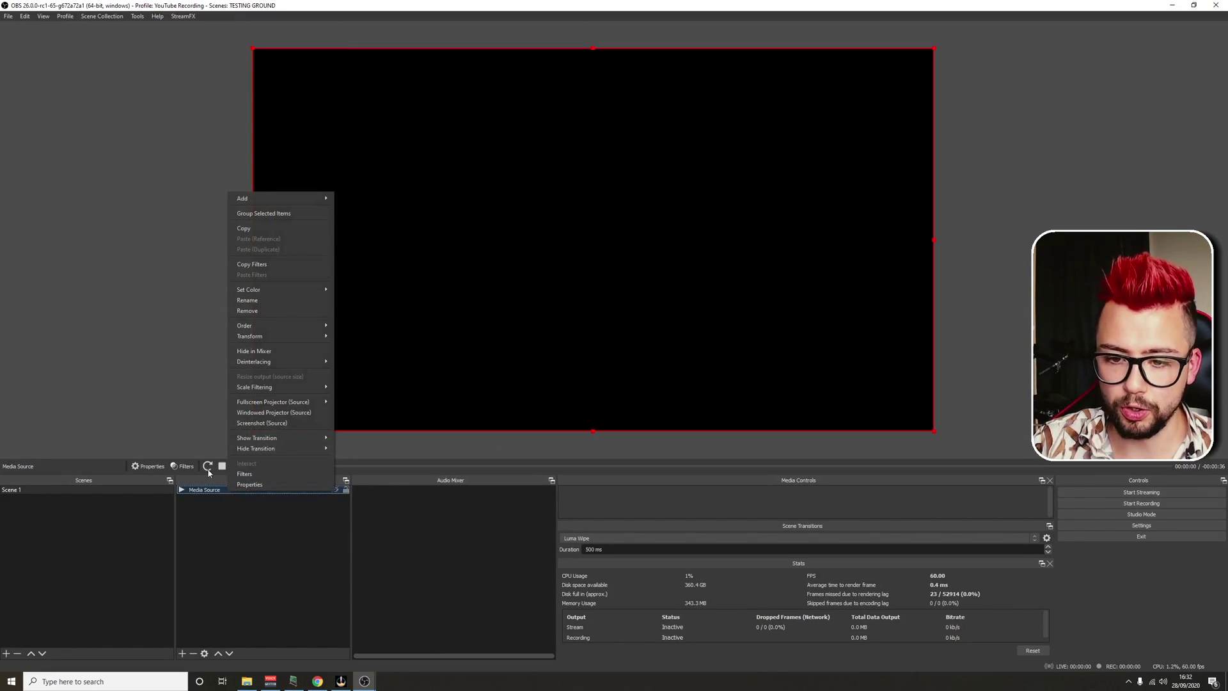
{"action": "left_click", "coordinate": [253, 474]}
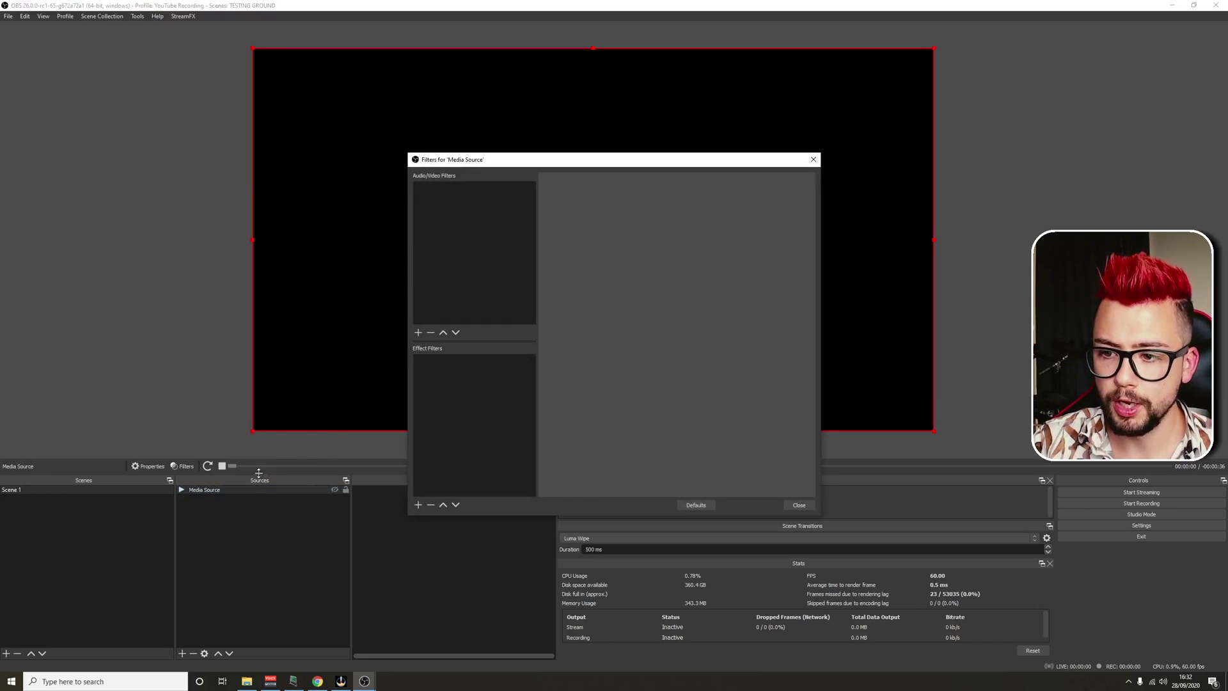
{"action": "left_click", "coordinate": [419, 505]}
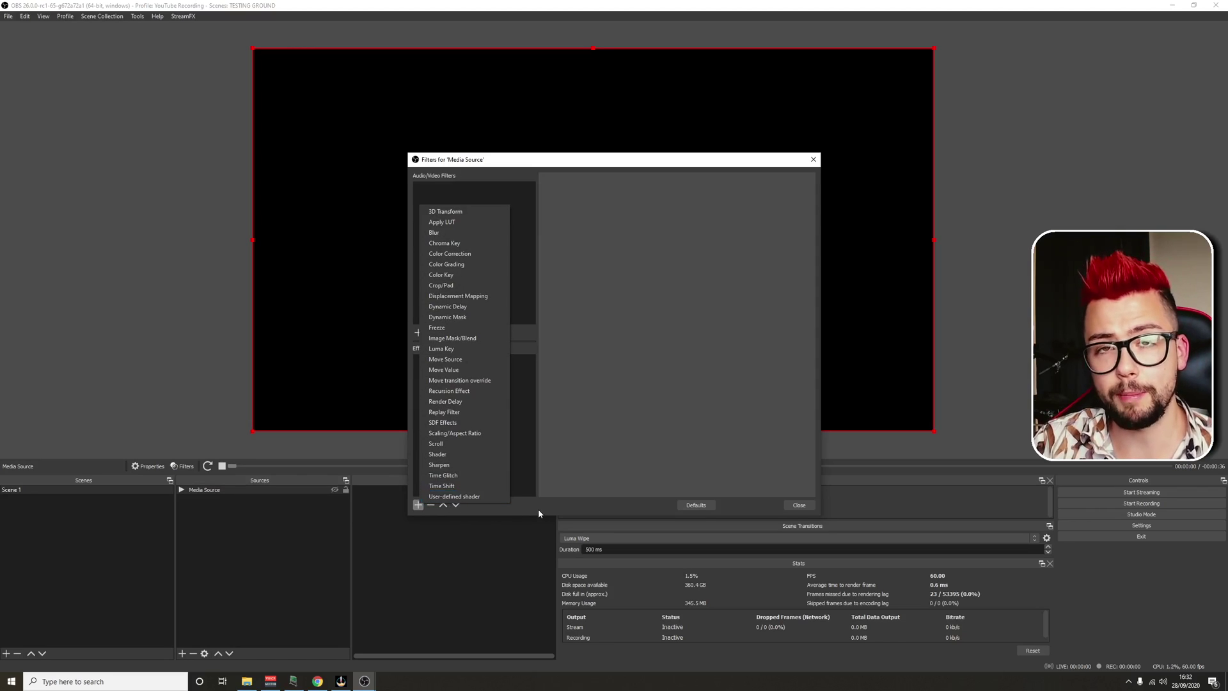
{"action": "left_click", "coordinate": [554, 511]}
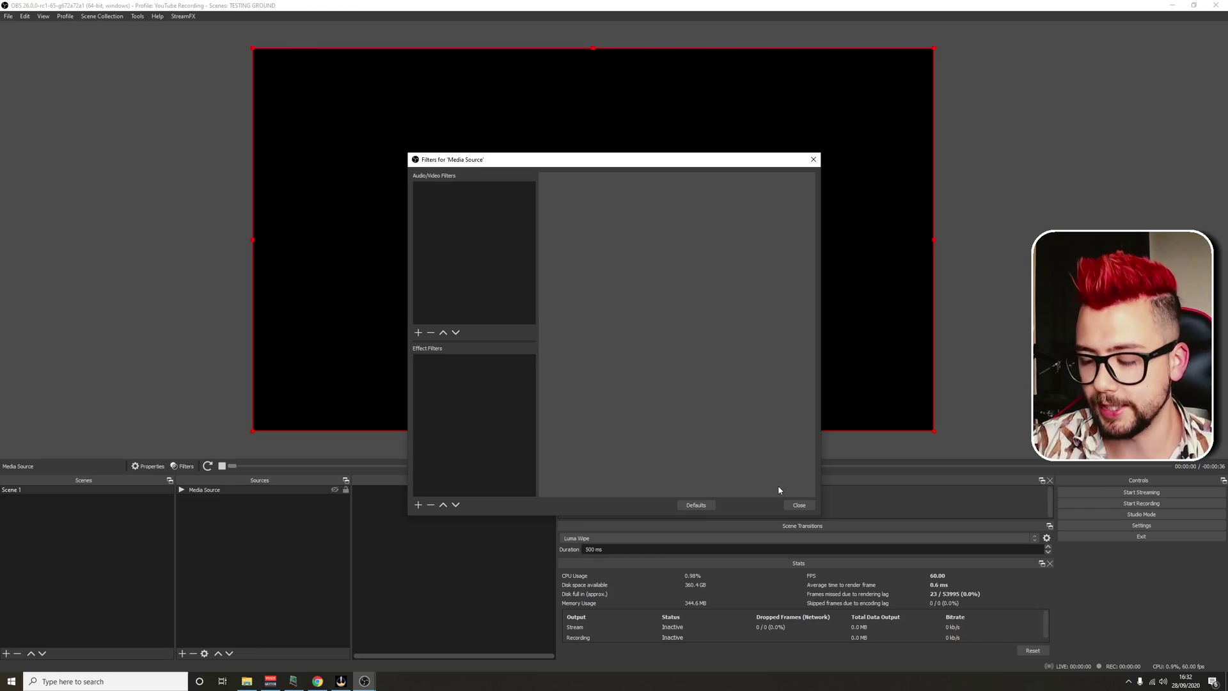
{"action": "left_click", "coordinate": [797, 506]}
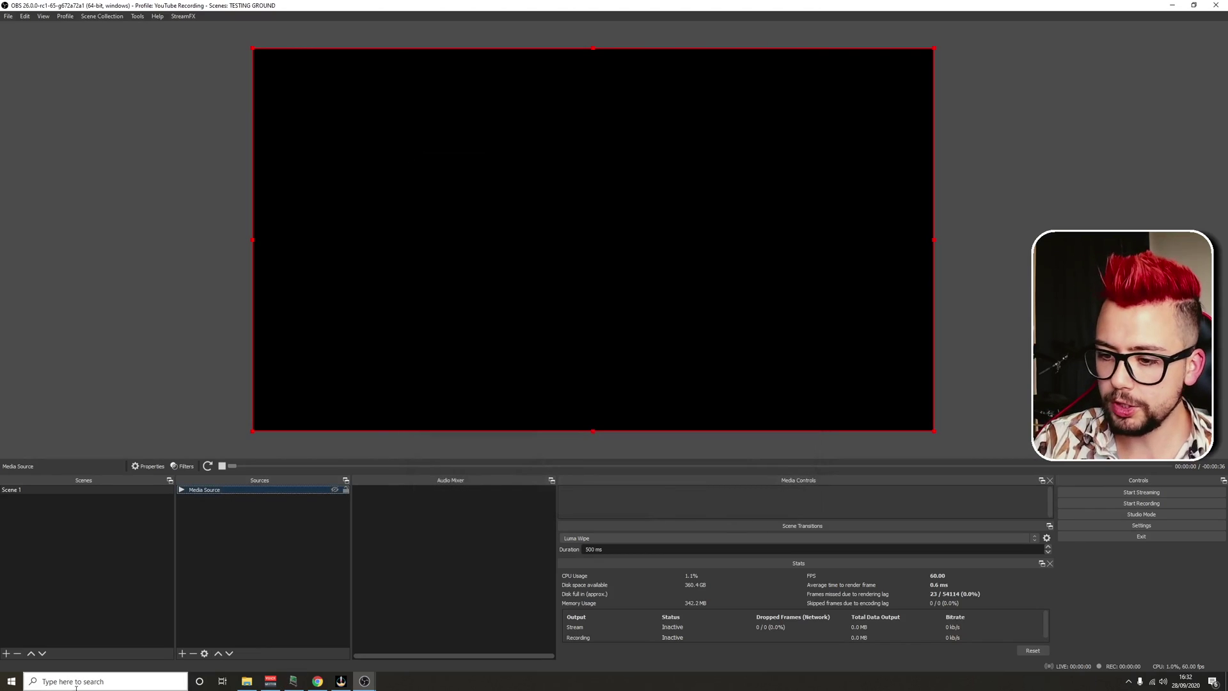
Save the raw fisheye.shader code page to Downloads as fisheye.shader with type All Files.
{"action": "left_click", "coordinate": [318, 681]}
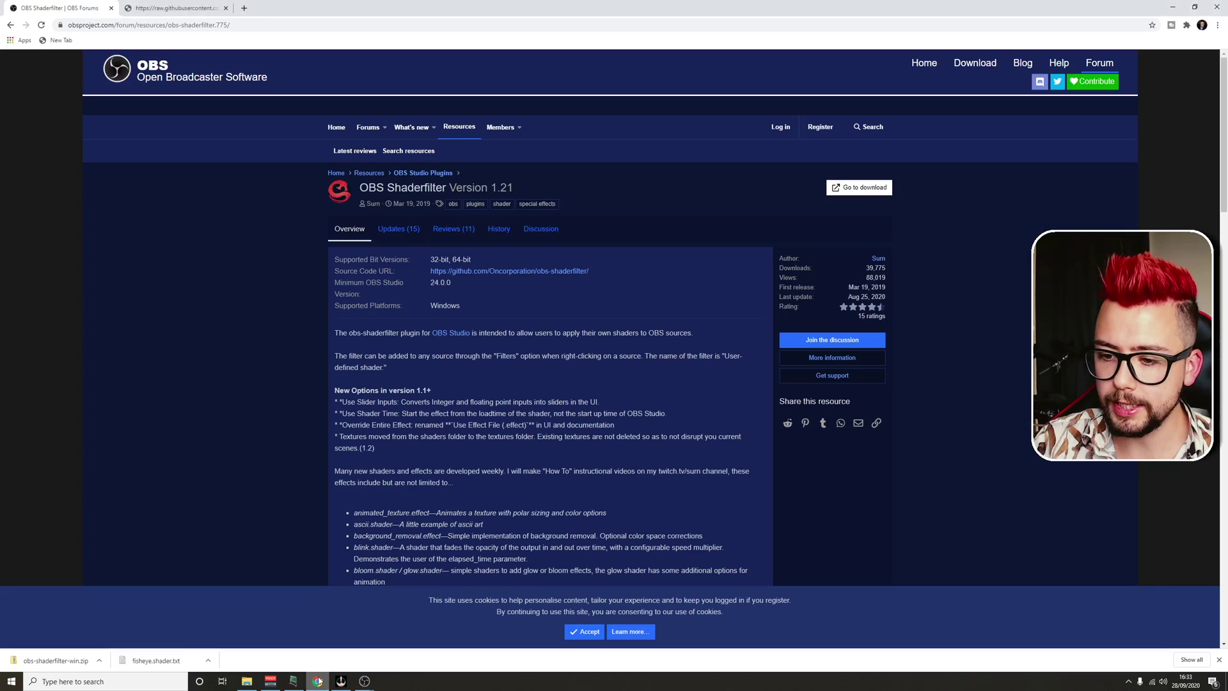
{"action": "left_click", "coordinate": [200, 8]}
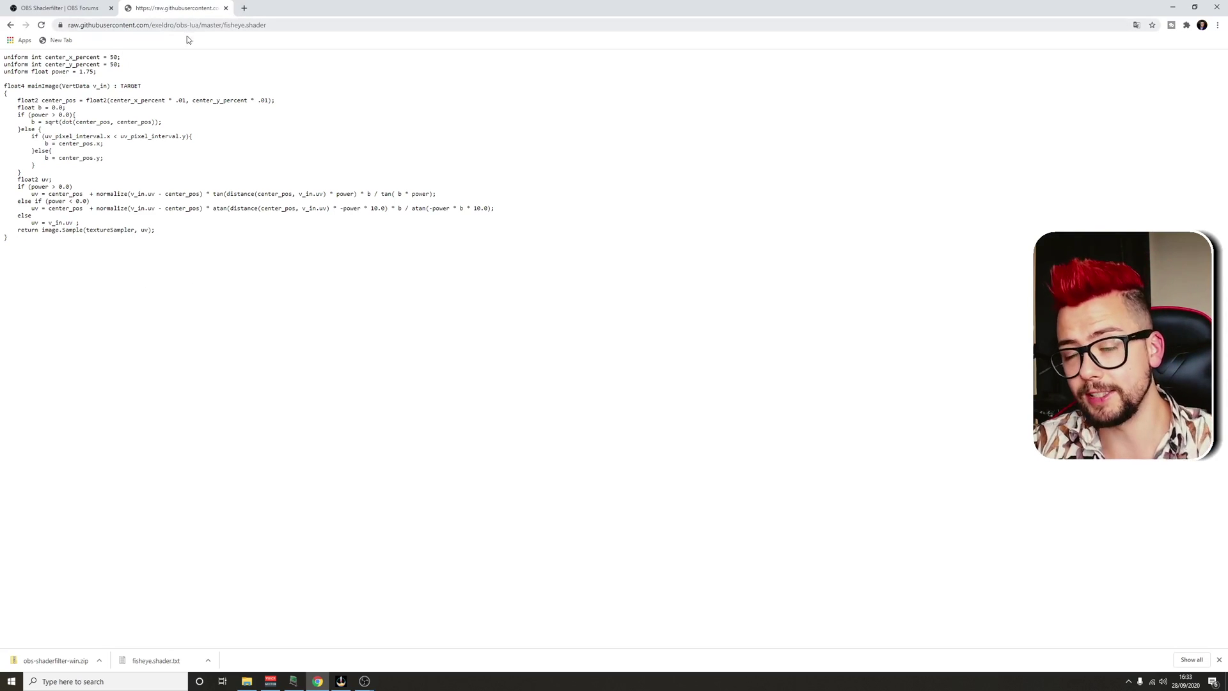
{"action": "right_click", "coordinate": [193, 349]}
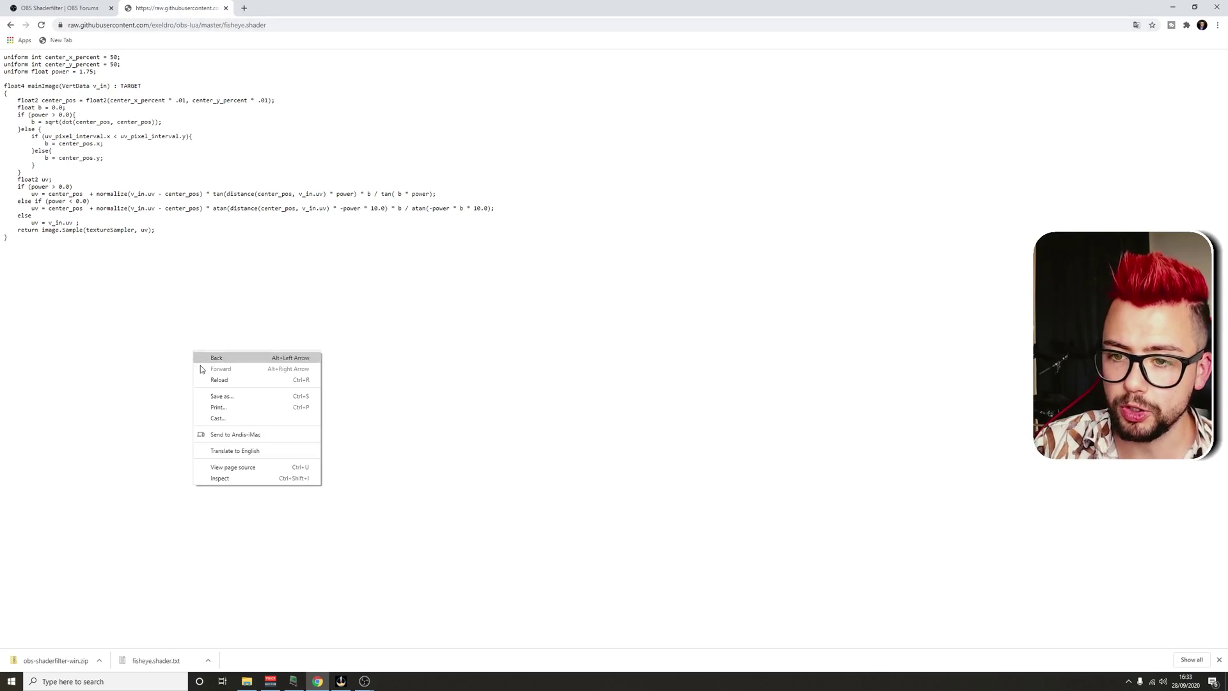
{"action": "left_click", "coordinate": [228, 398]}
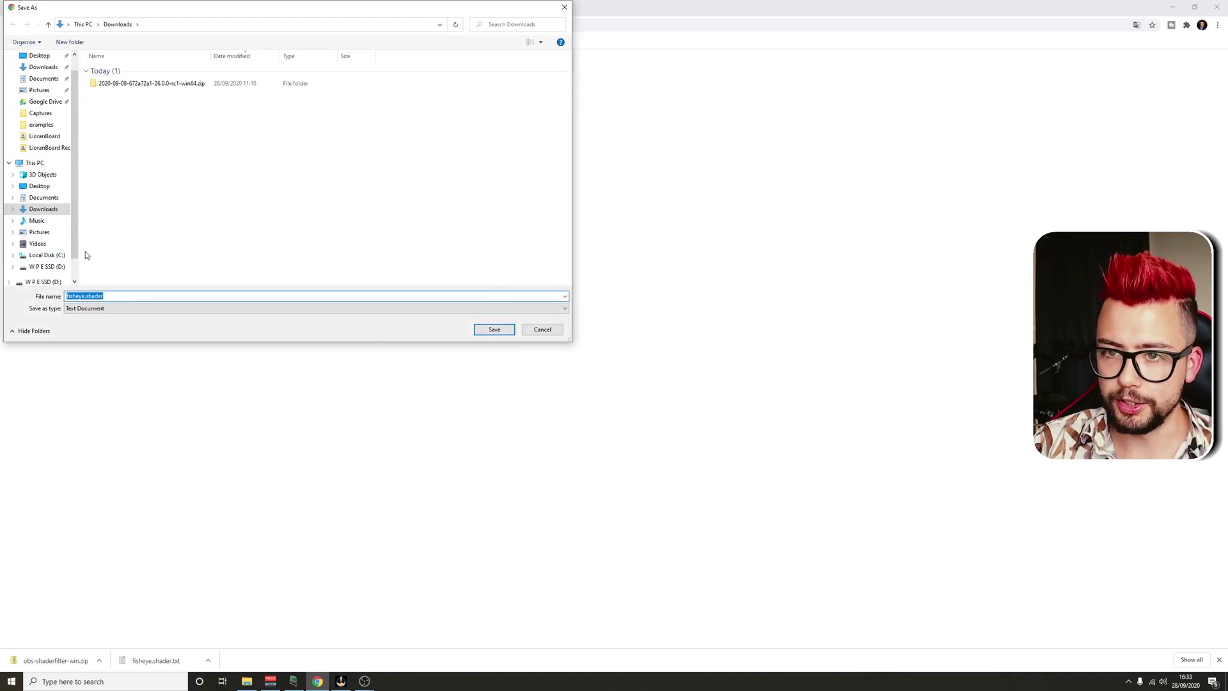
{"action": "left_click", "coordinate": [161, 311]}
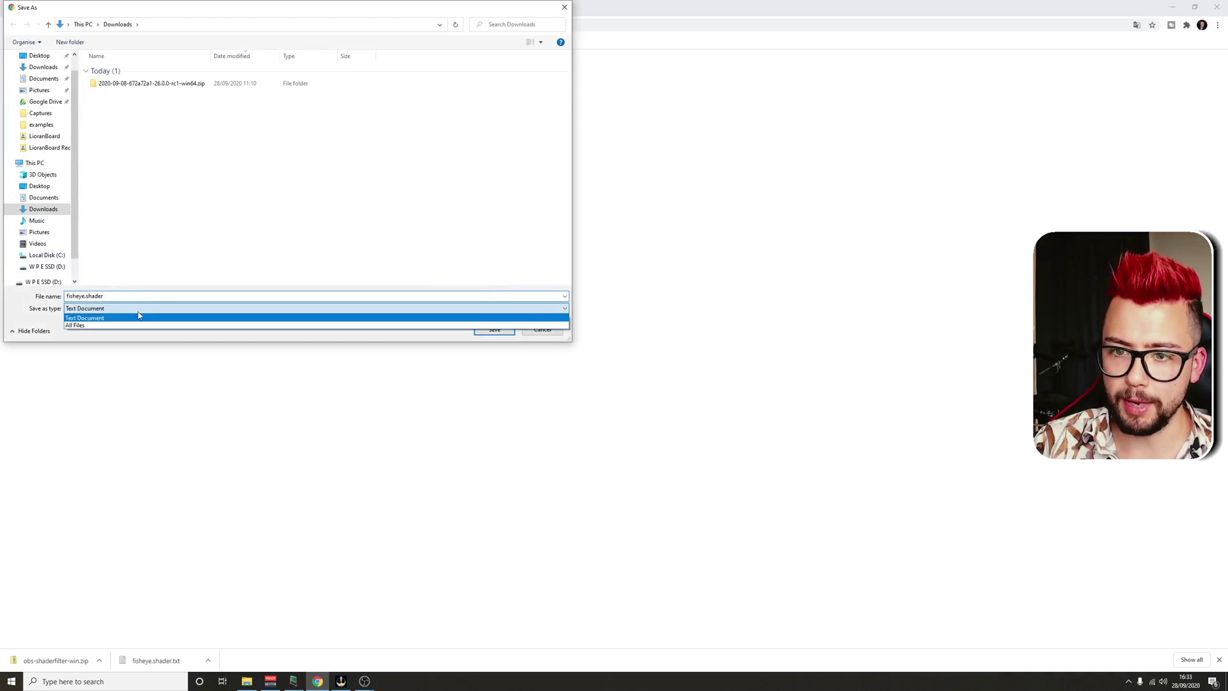
{"action": "left_click", "coordinate": [96, 326]}
{"action": "left_click", "coordinate": [73, 296]}
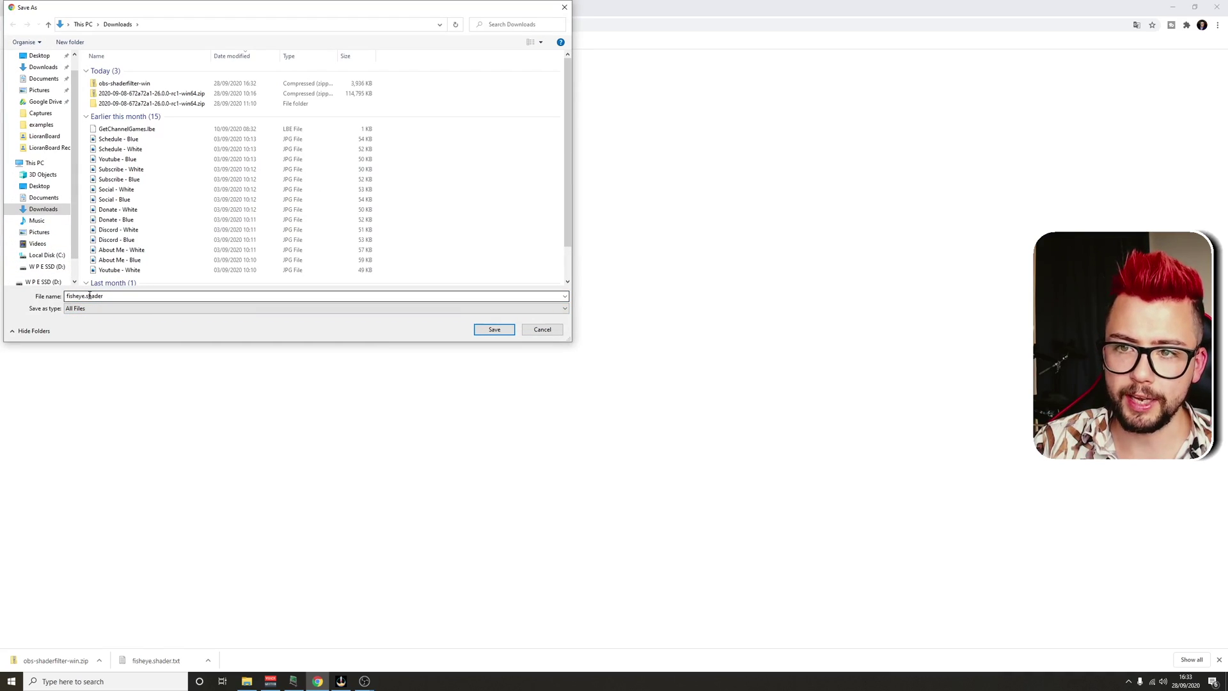
{"action": "left_click", "coordinate": [498, 330]}
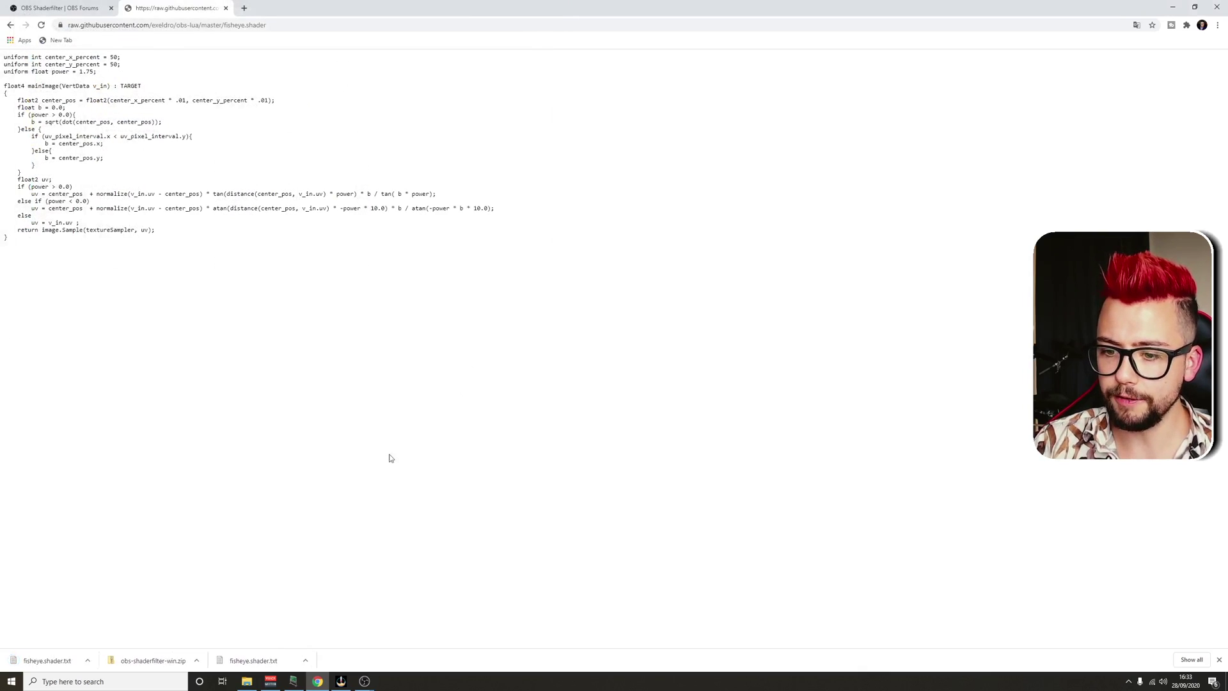
Copy fisheye.shader from the Downloads folder in File Explorer.
{"action": "left_click", "coordinate": [248, 681]}
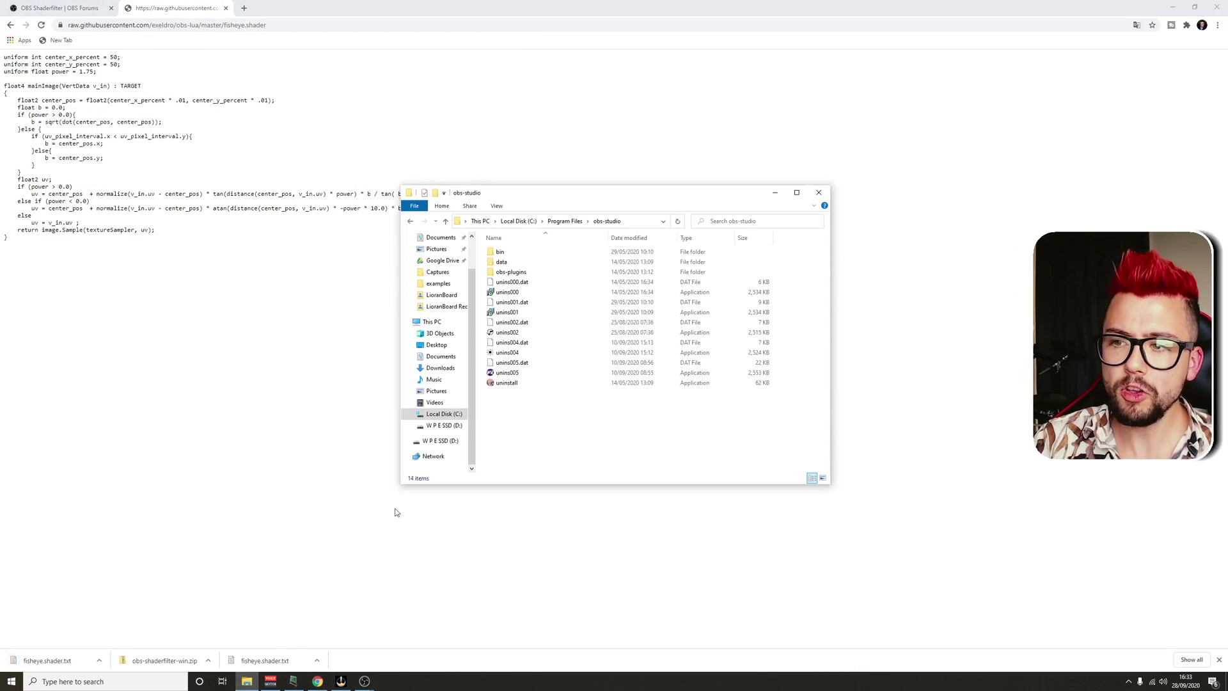
{"action": "scroll", "coordinate": [435, 268], "scroll_direction": "up", "scroll_amount": 2}
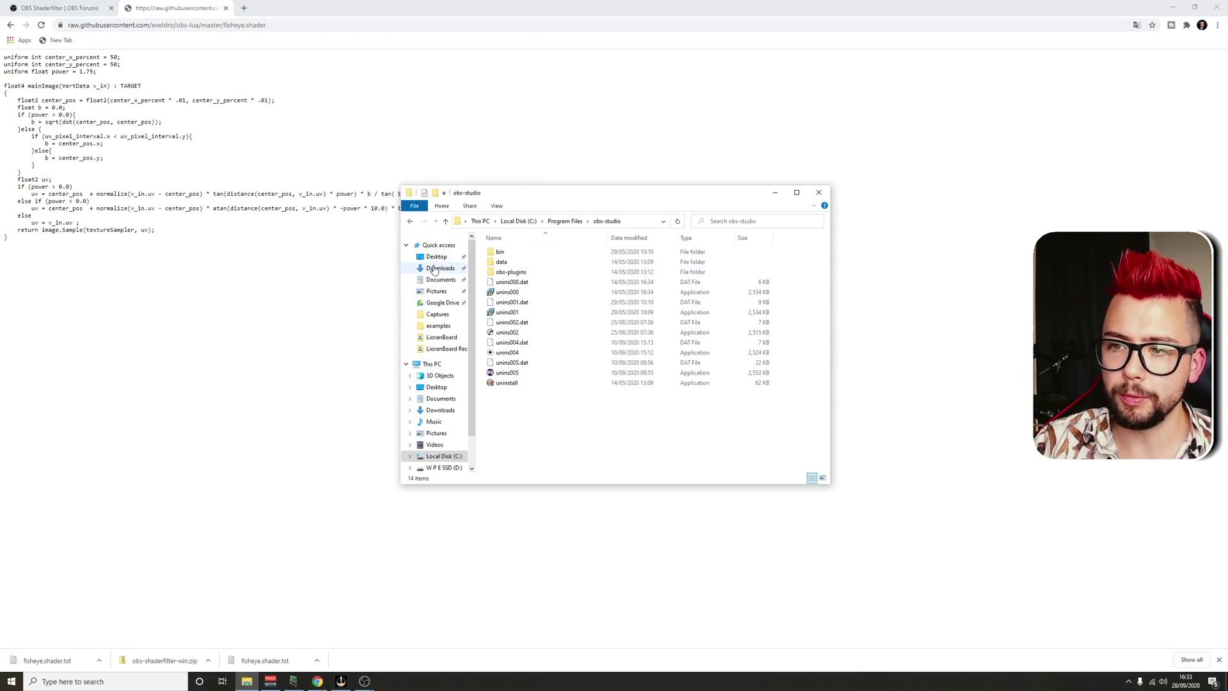
{"action": "left_click", "coordinate": [434, 269]}
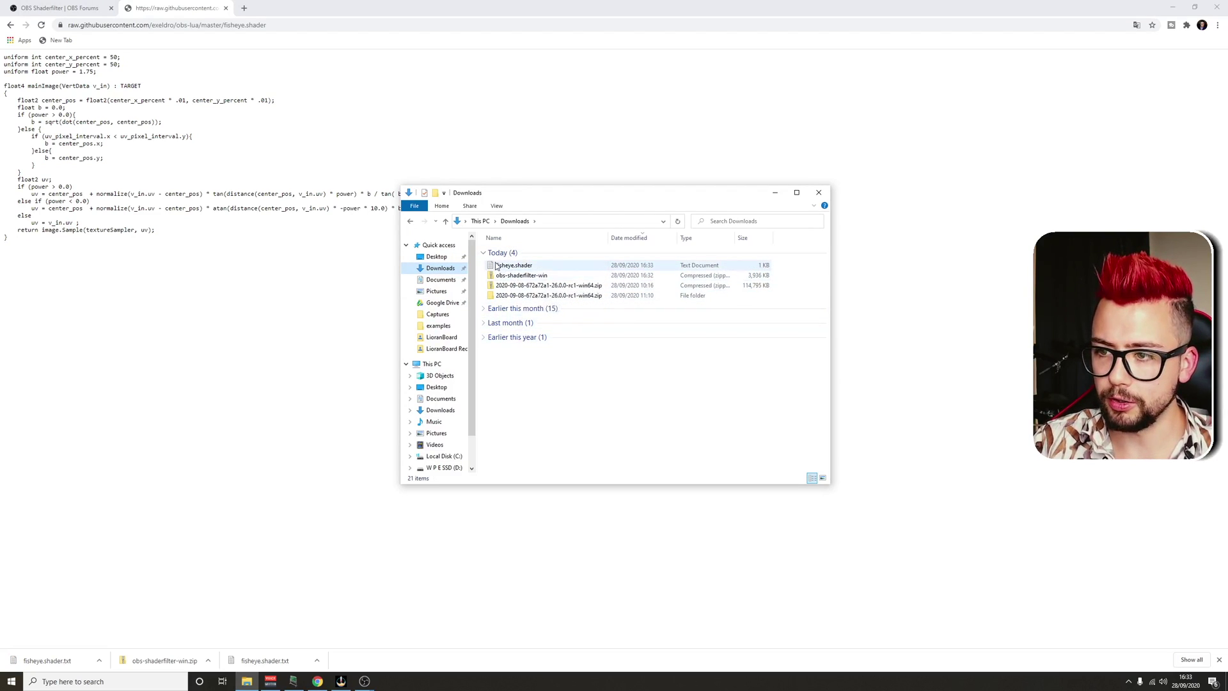
{"action": "left_click", "coordinate": [518, 268]}
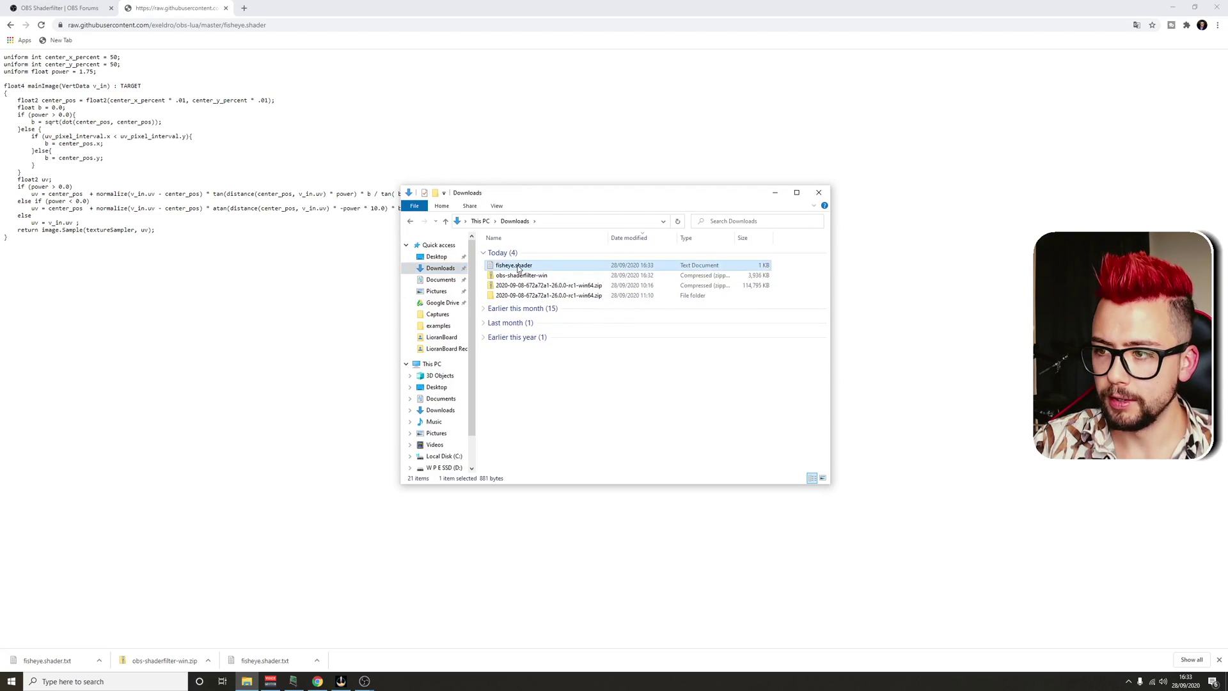
{"action": "right_click", "coordinate": [531, 268]}
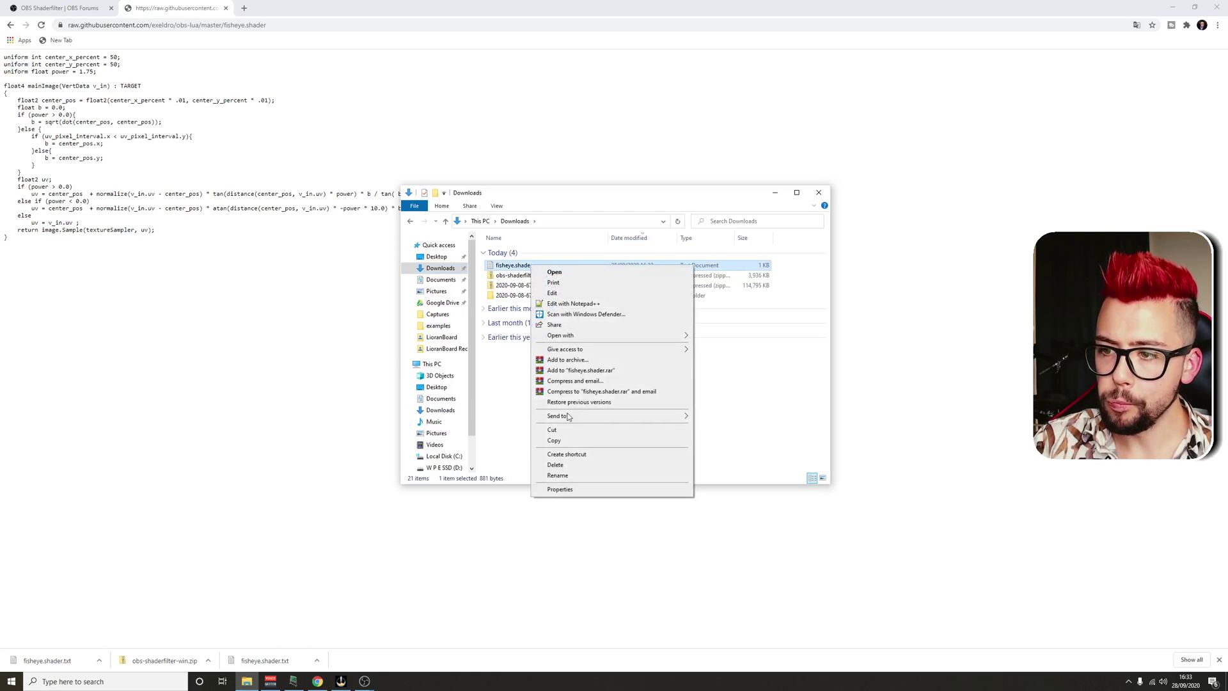
{"action": "left_click", "coordinate": [554, 440]}
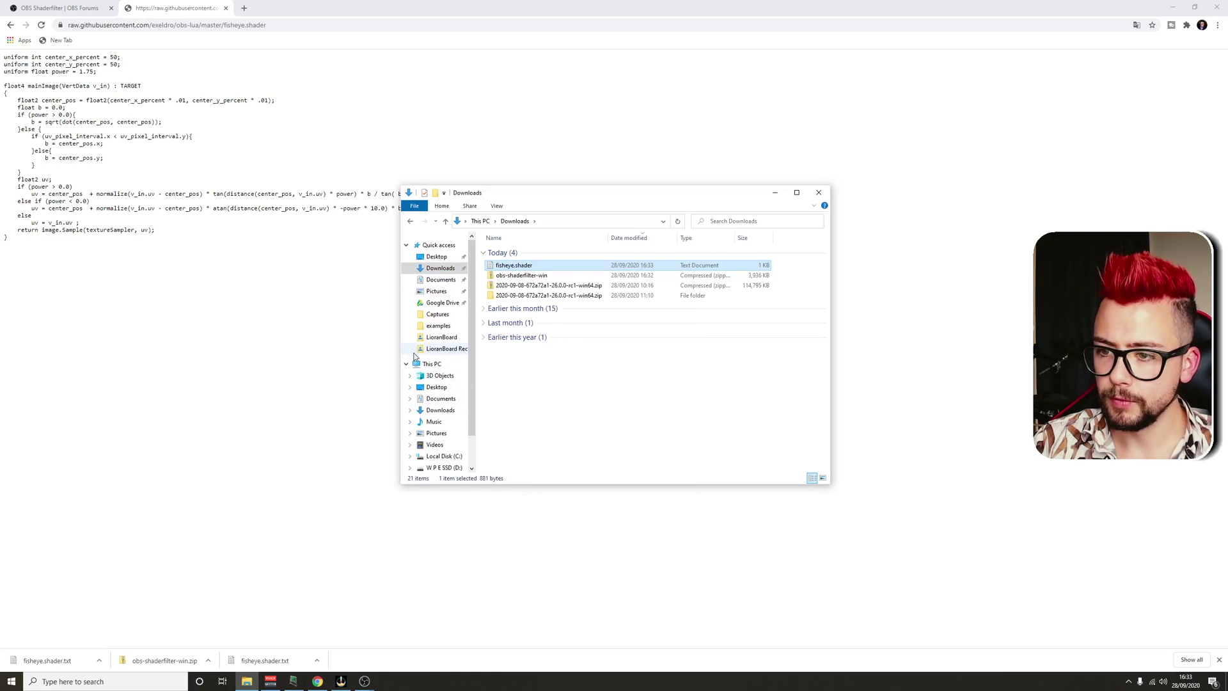
Paste it into C:\Program Files\obs-studio\data\obs-plugins\obs-shaderfilter\examples and close Explorer.
{"action": "scroll", "coordinate": [434, 415], "scroll_direction": "down", "scroll_amount": 1}
{"action": "left_click", "coordinate": [435, 414]}
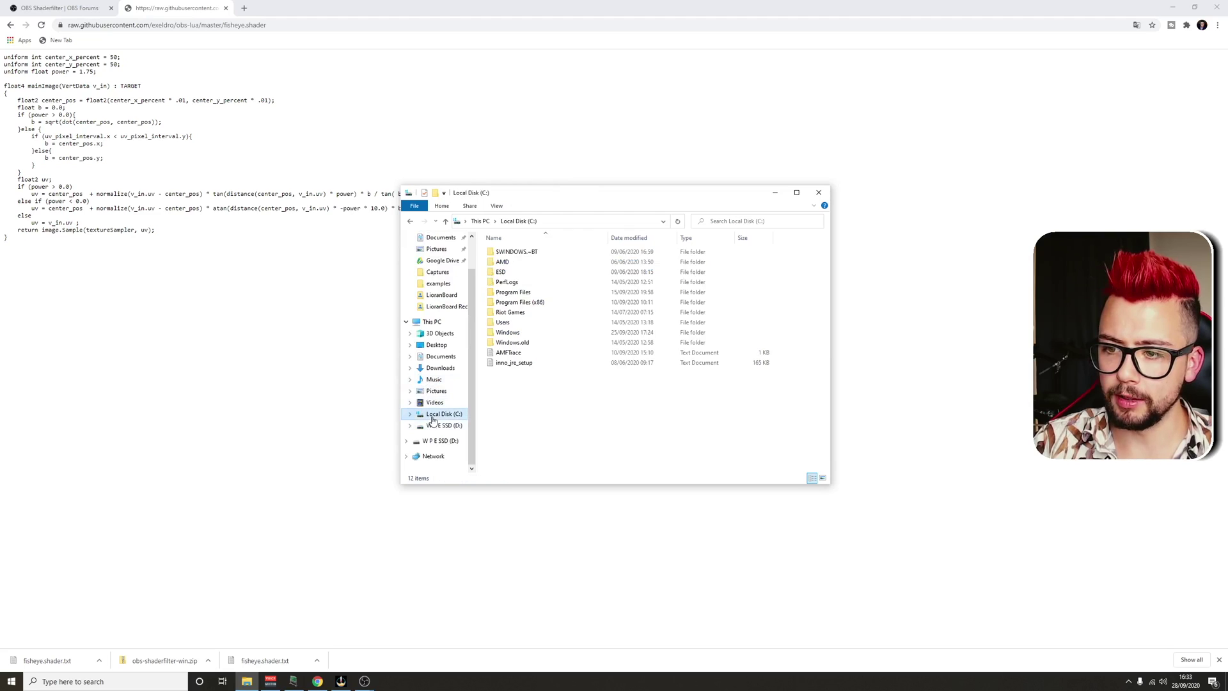
{"action": "double_click", "coordinate": [518, 293]}
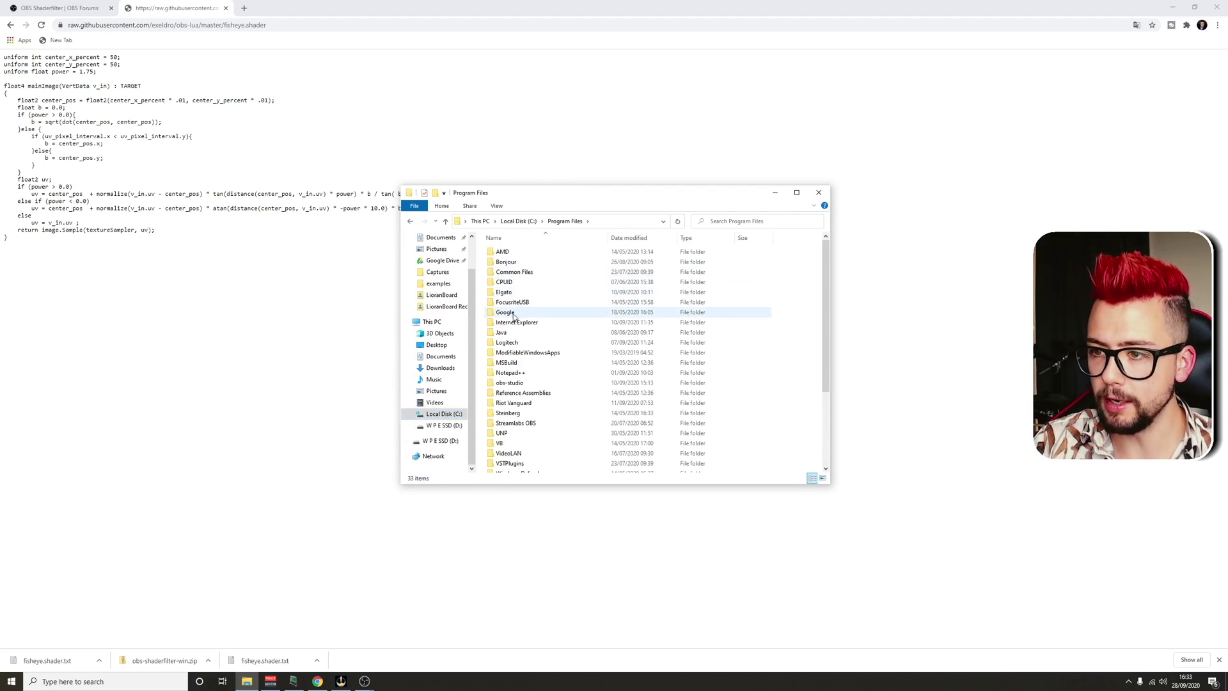
{"action": "double_click", "coordinate": [509, 382]}
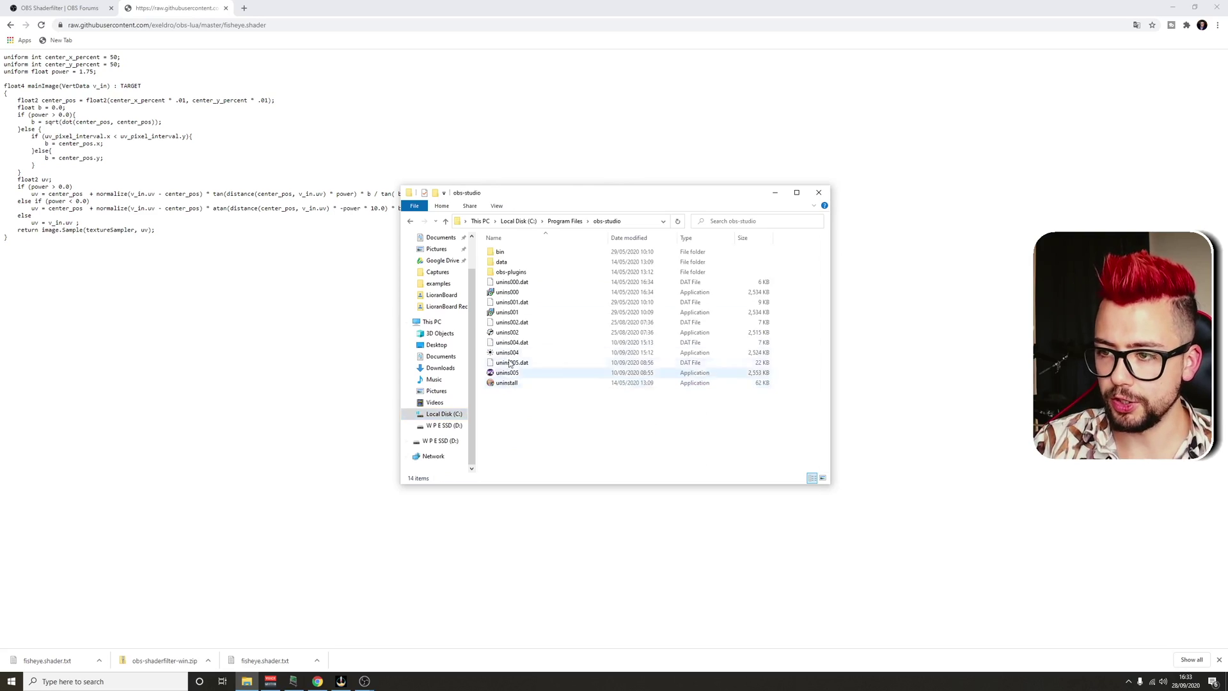
{"action": "double_click", "coordinate": [502, 262]}
{"action": "double_click", "coordinate": [501, 262]}
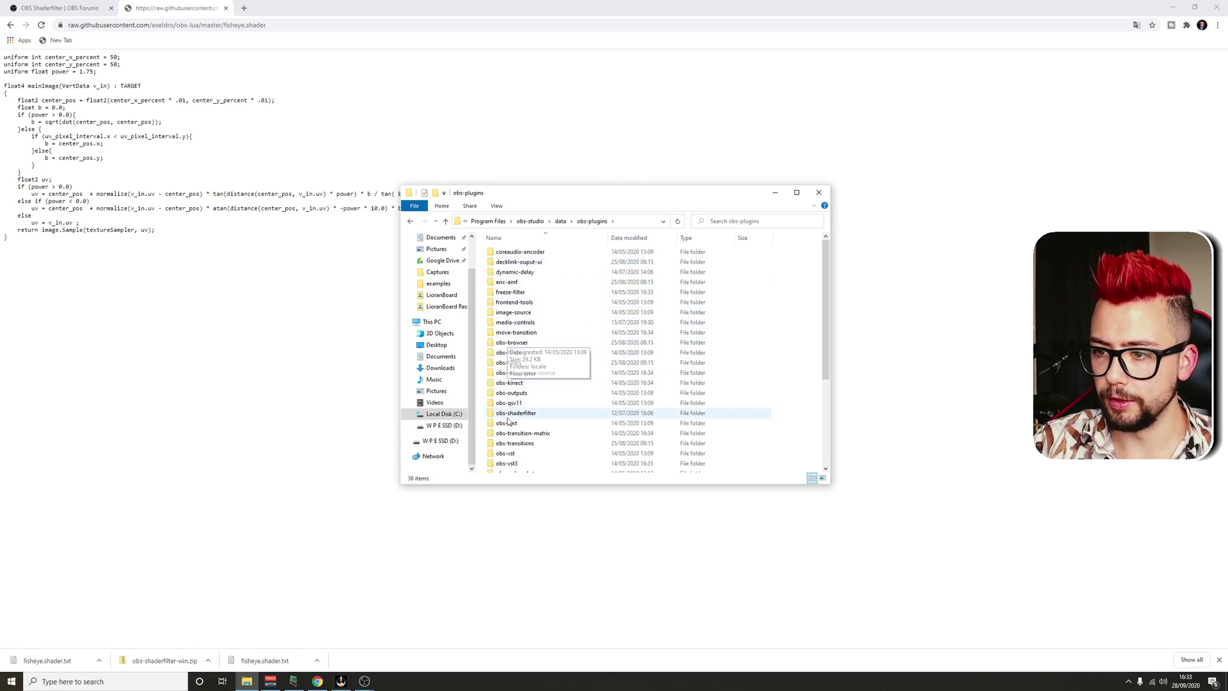
{"action": "double_click", "coordinate": [510, 414]}
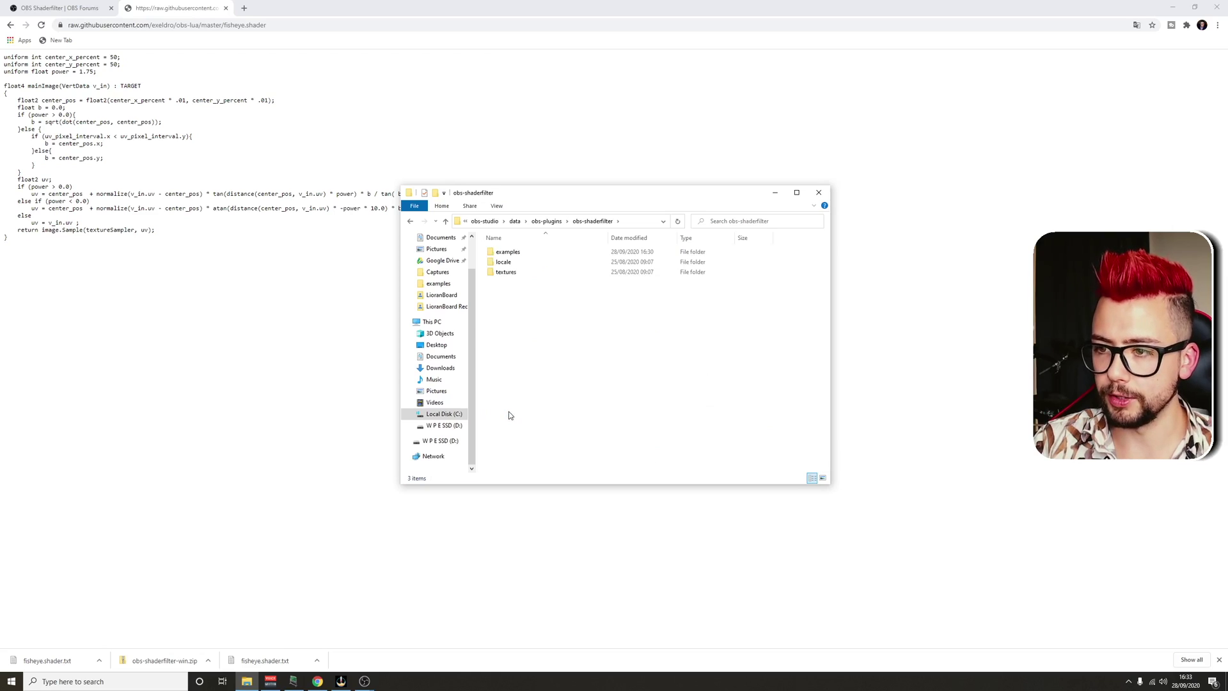
{"action": "double_click", "coordinate": [512, 252]}
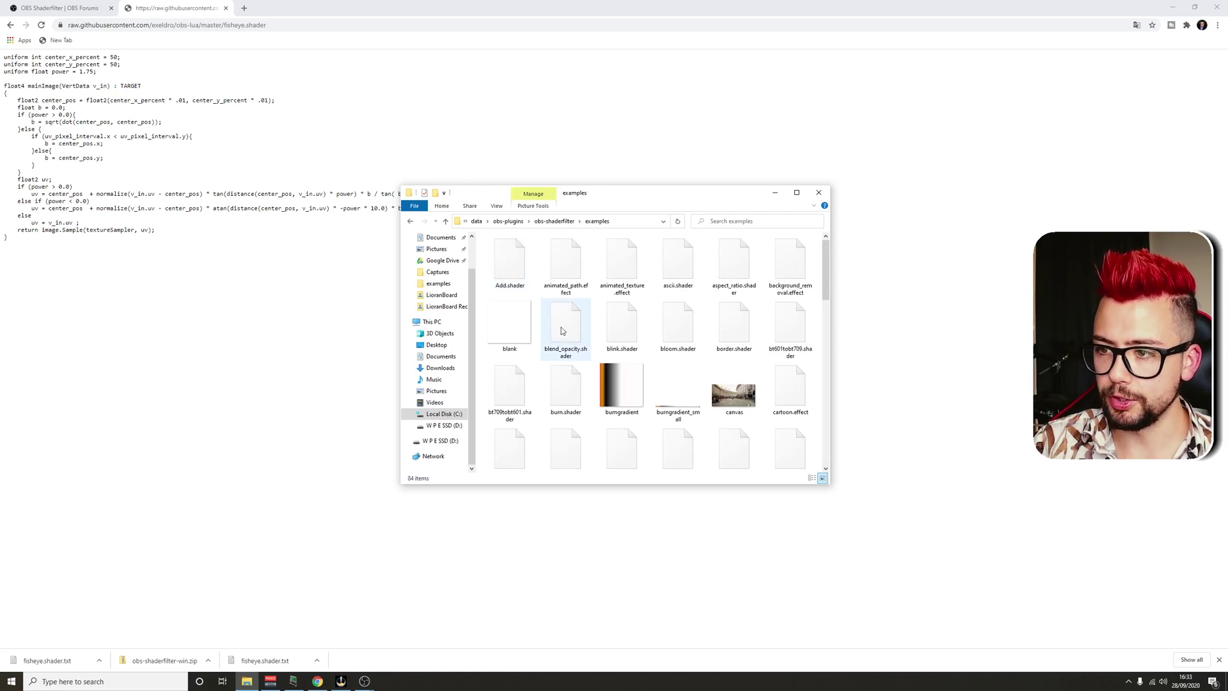
{"action": "right_click", "coordinate": [594, 328]}
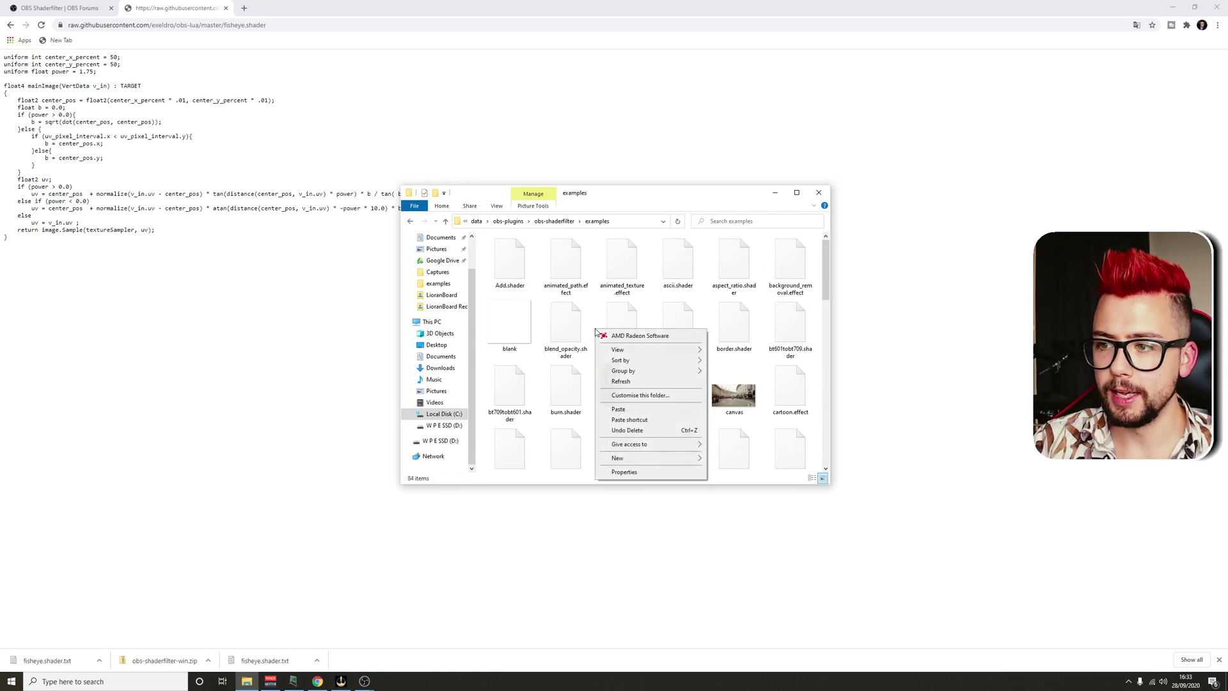
{"action": "left_click", "coordinate": [662, 197]}
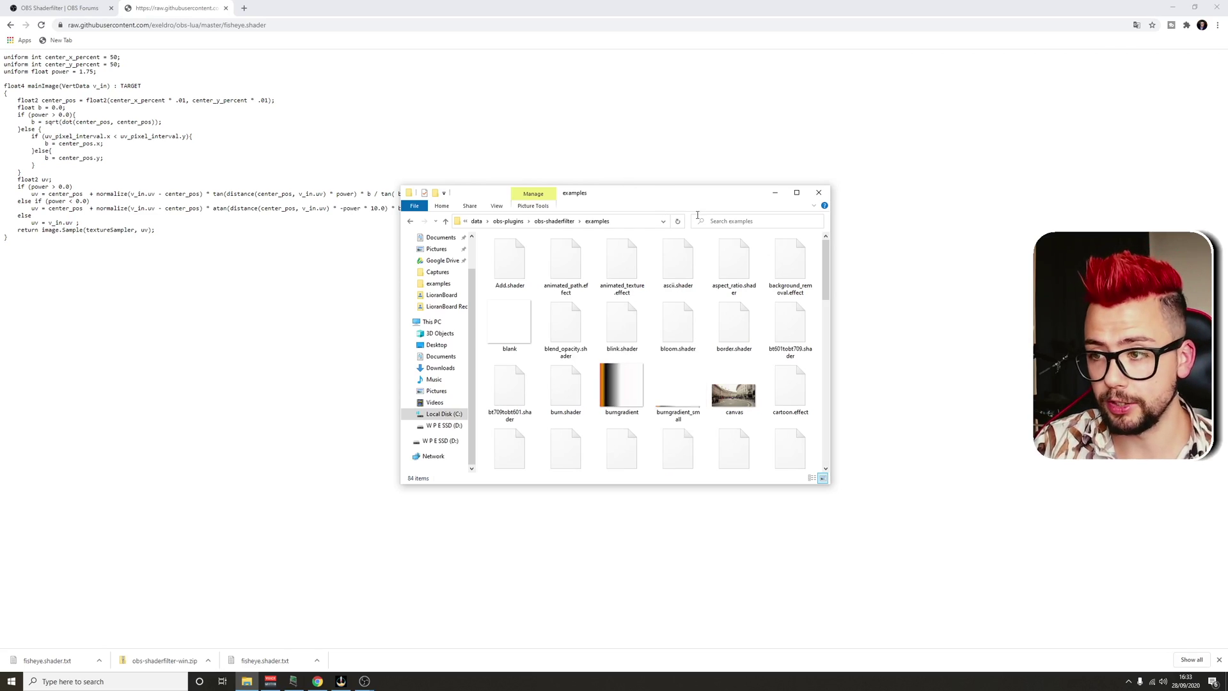
{"action": "left_click", "coordinate": [819, 193]}
Add a User-defined shader filter named 'Fisheye Fix' to the Media Source, enabling Load shader text from file.
{"action": "mouse_move", "coordinate": [364, 681]}
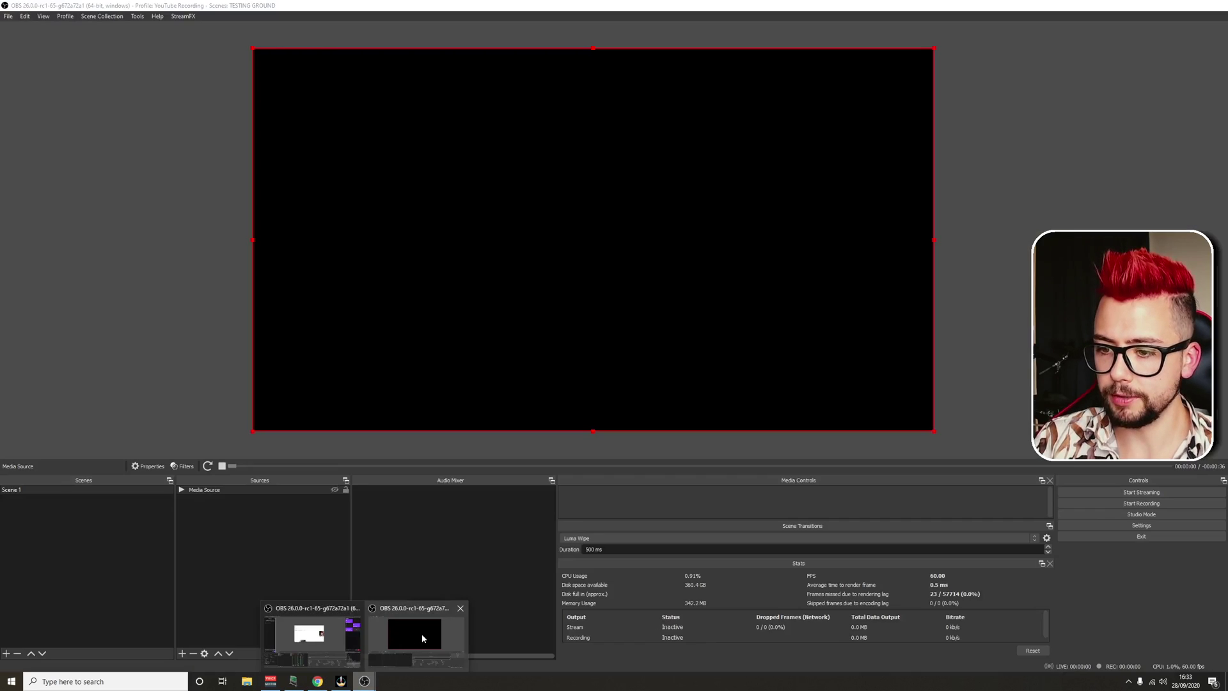
{"action": "left_click", "coordinate": [420, 633]}
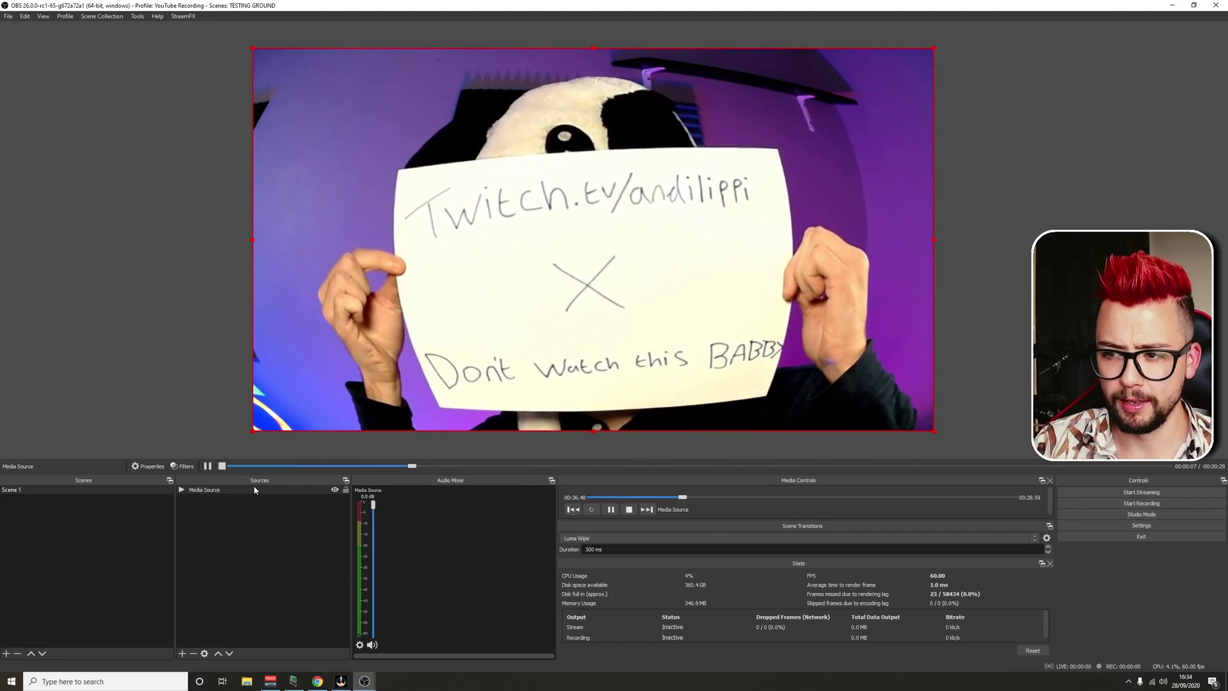
{"action": "right_click", "coordinate": [255, 489]}
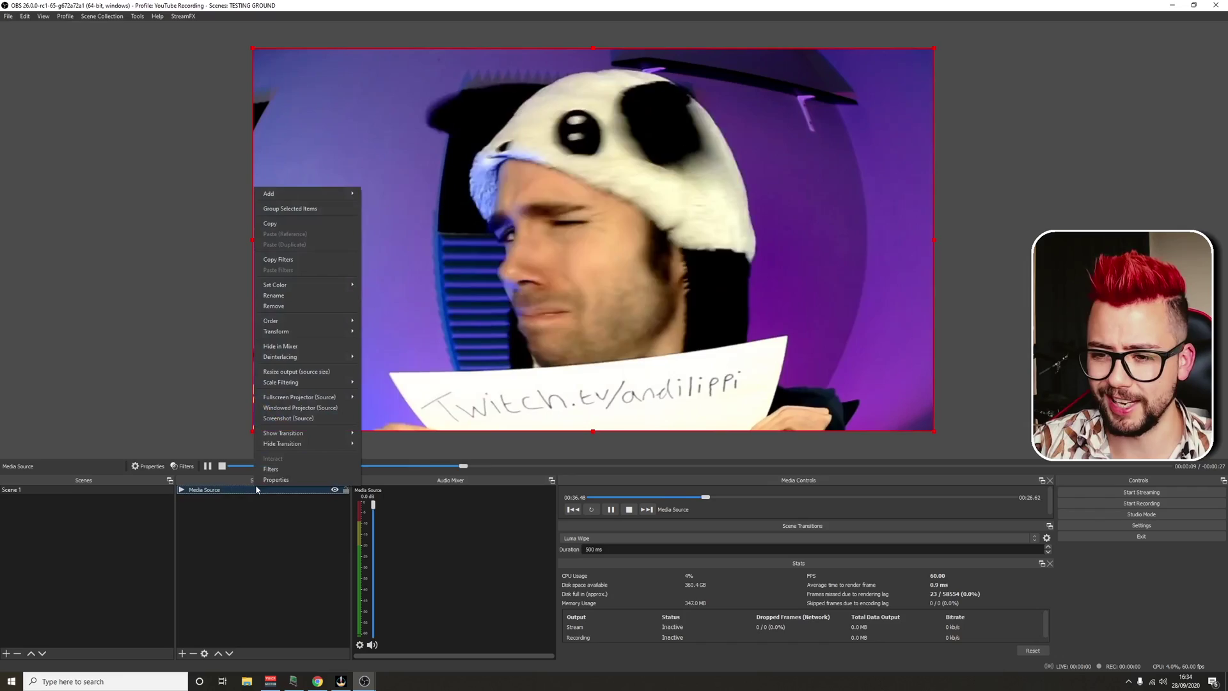
{"action": "left_click", "coordinate": [271, 468]}
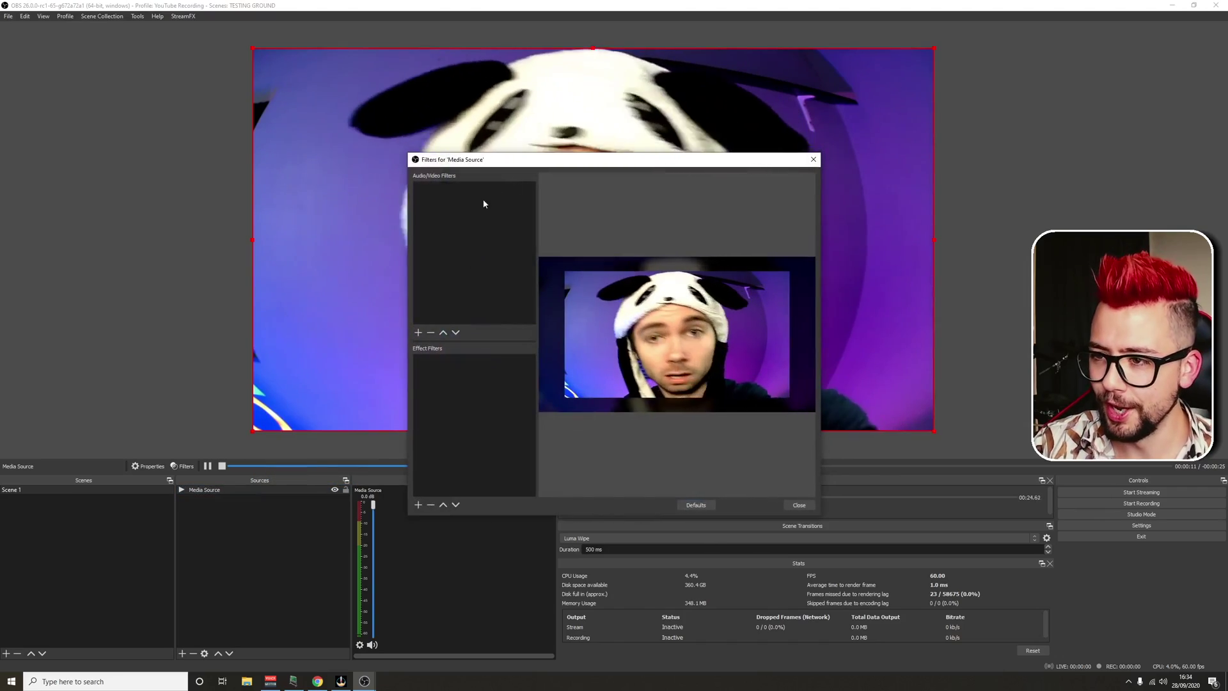
{"action": "left_click_drag", "start_coordinate": [461, 159], "coordinate": [78, 250]}
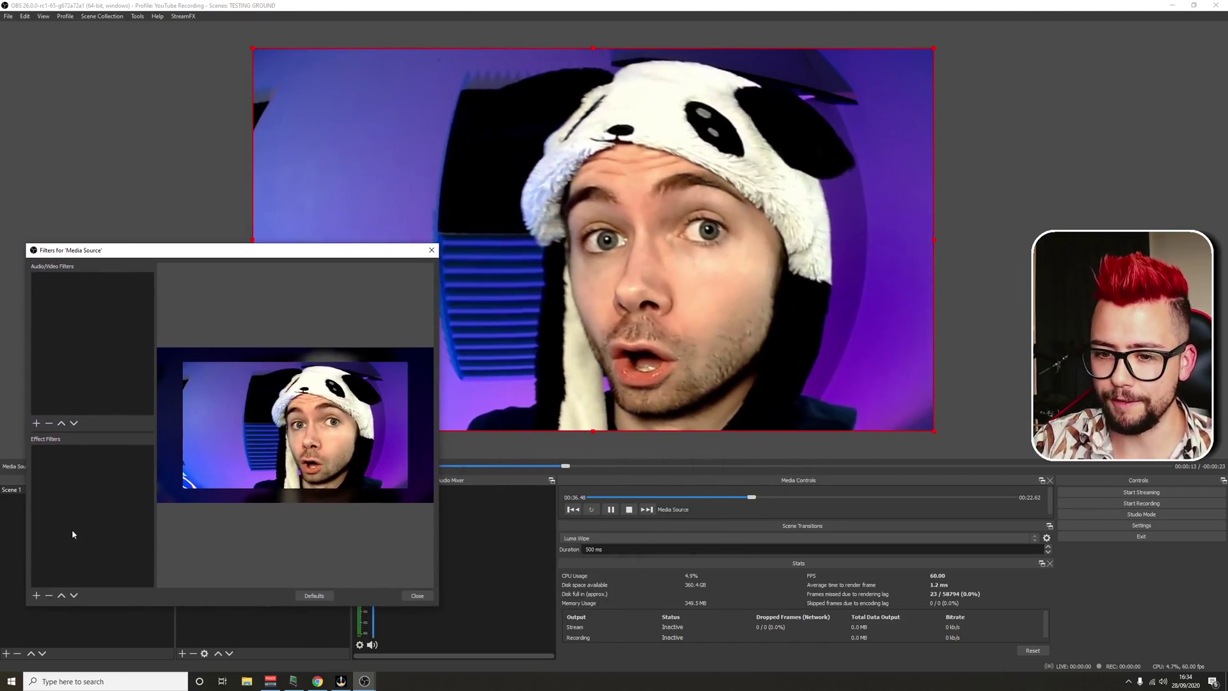
{"action": "left_click", "coordinate": [36, 595]}
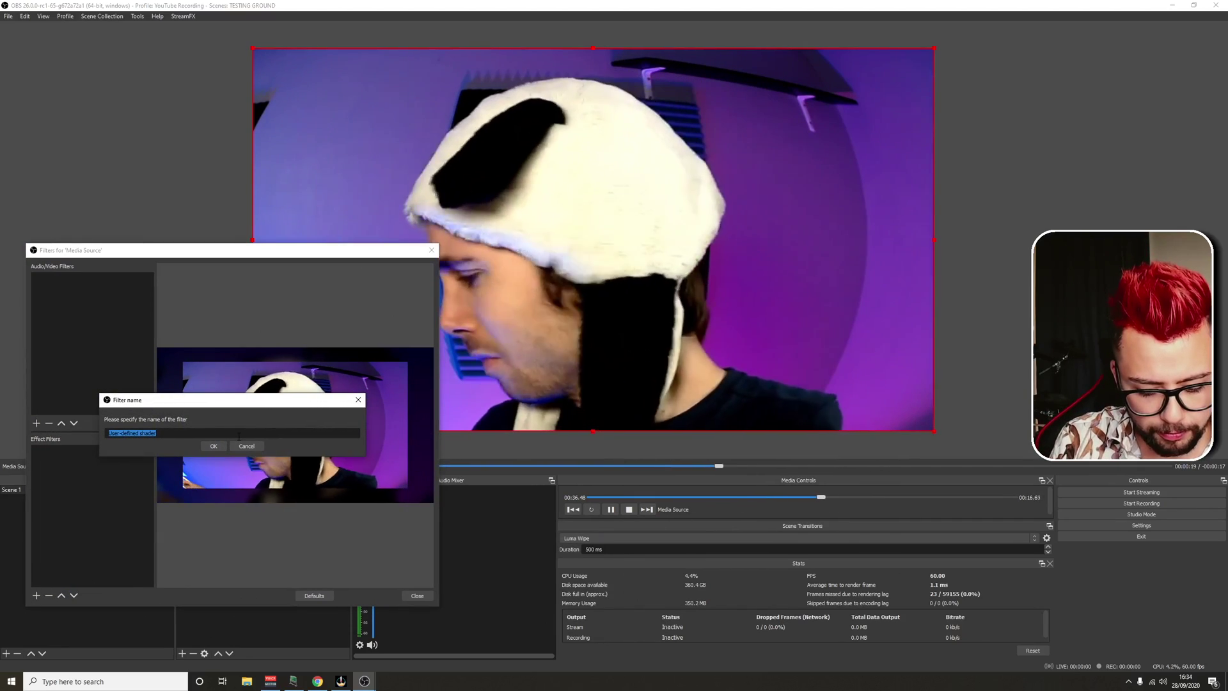
{"action": "type", "text": "Fisheye Fi"}
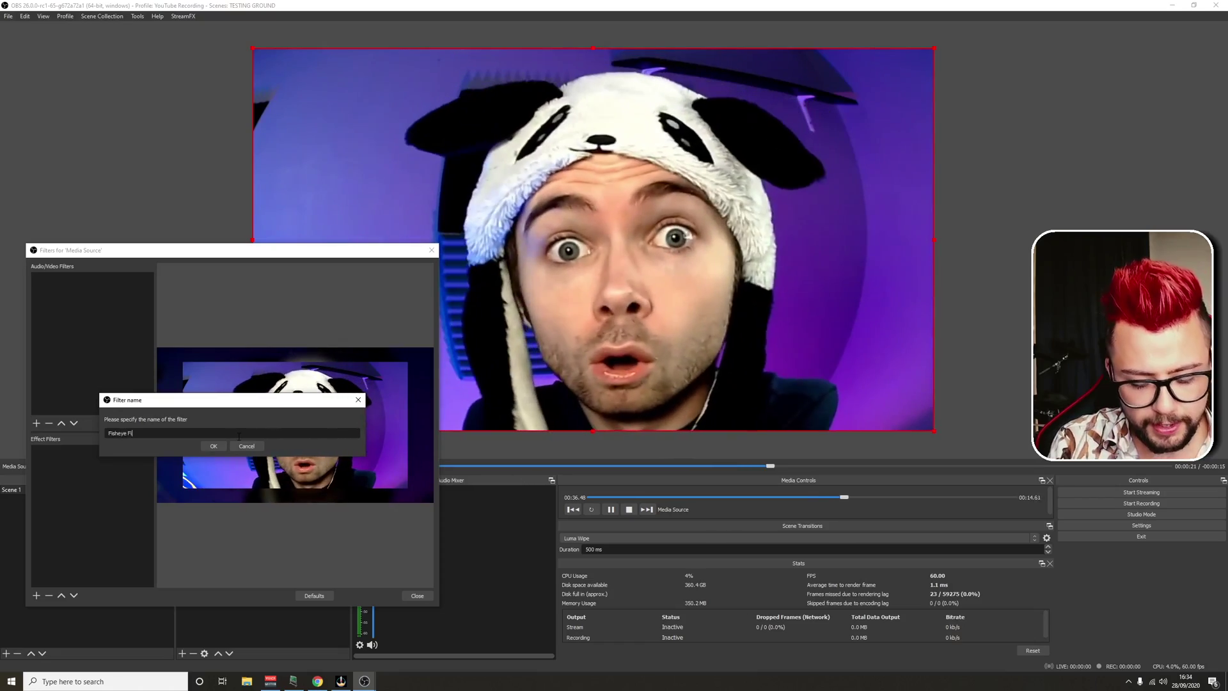
{"action": "type", "text": "x"}
{"action": "left_click", "coordinate": [212, 444]}
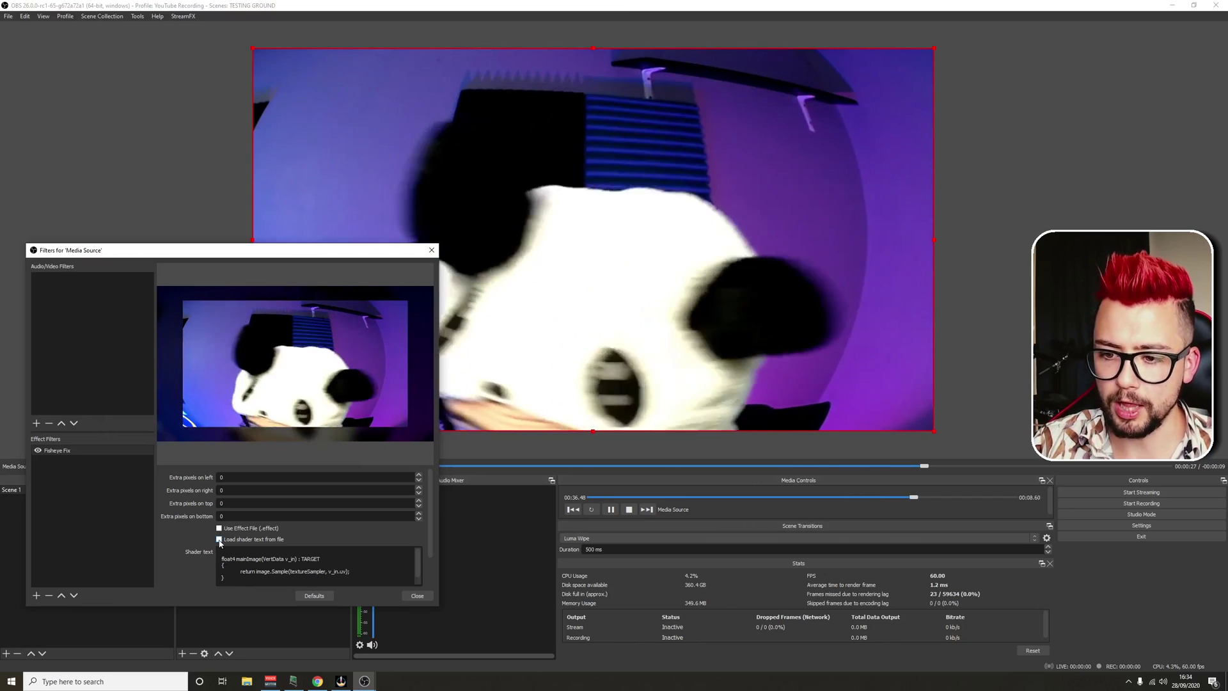
{"action": "left_click", "coordinate": [220, 539]}
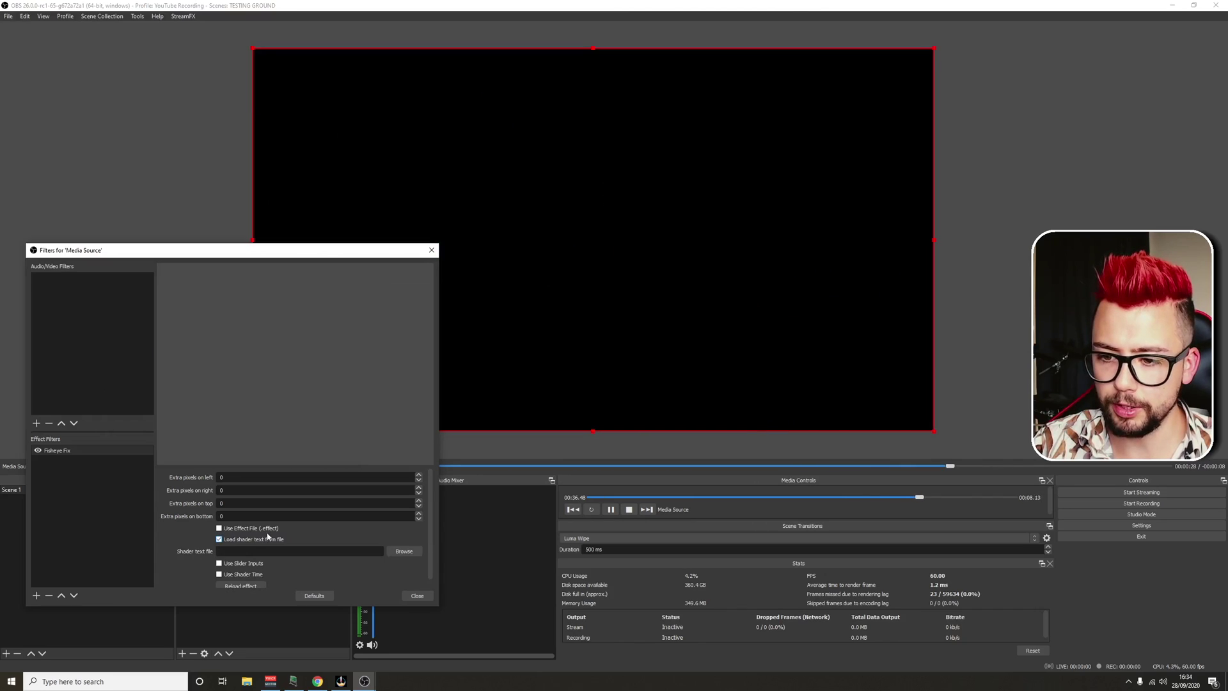
Load fisheye.shader from the obs-shaderfilter examples folder into the Fisheye Fix filter.
{"action": "left_click", "coordinate": [402, 552]}
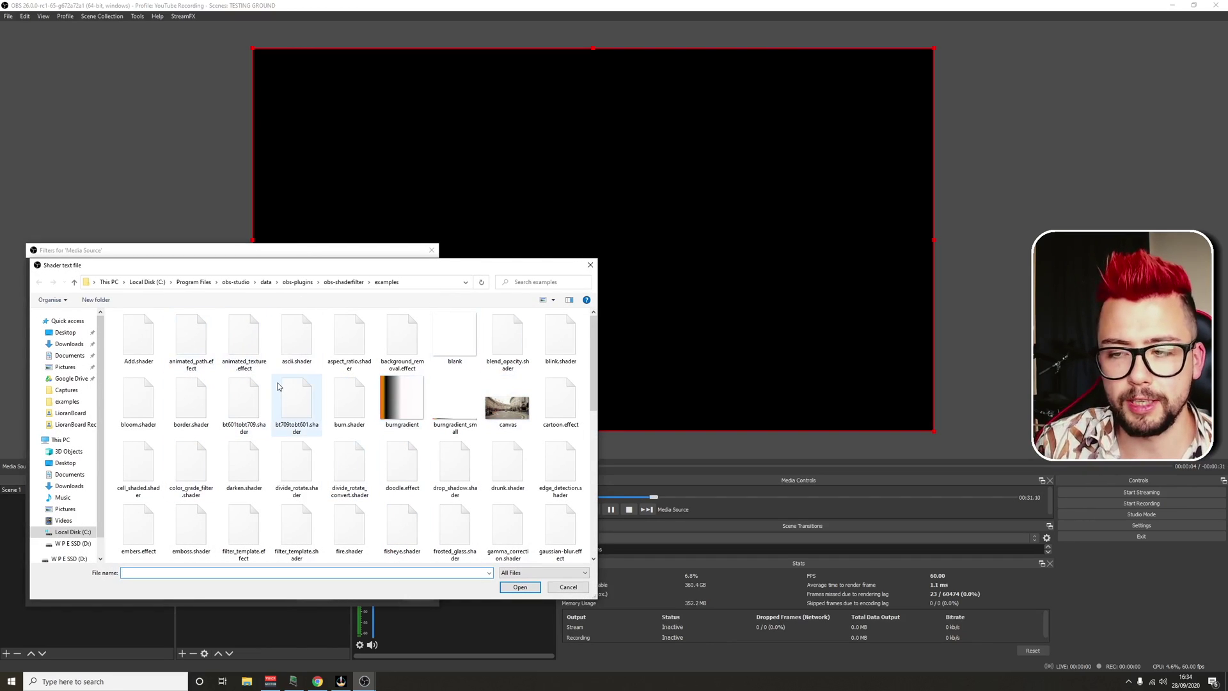
{"action": "scroll", "coordinate": [402, 487], "scroll_direction": "down", "scroll_amount": 5}
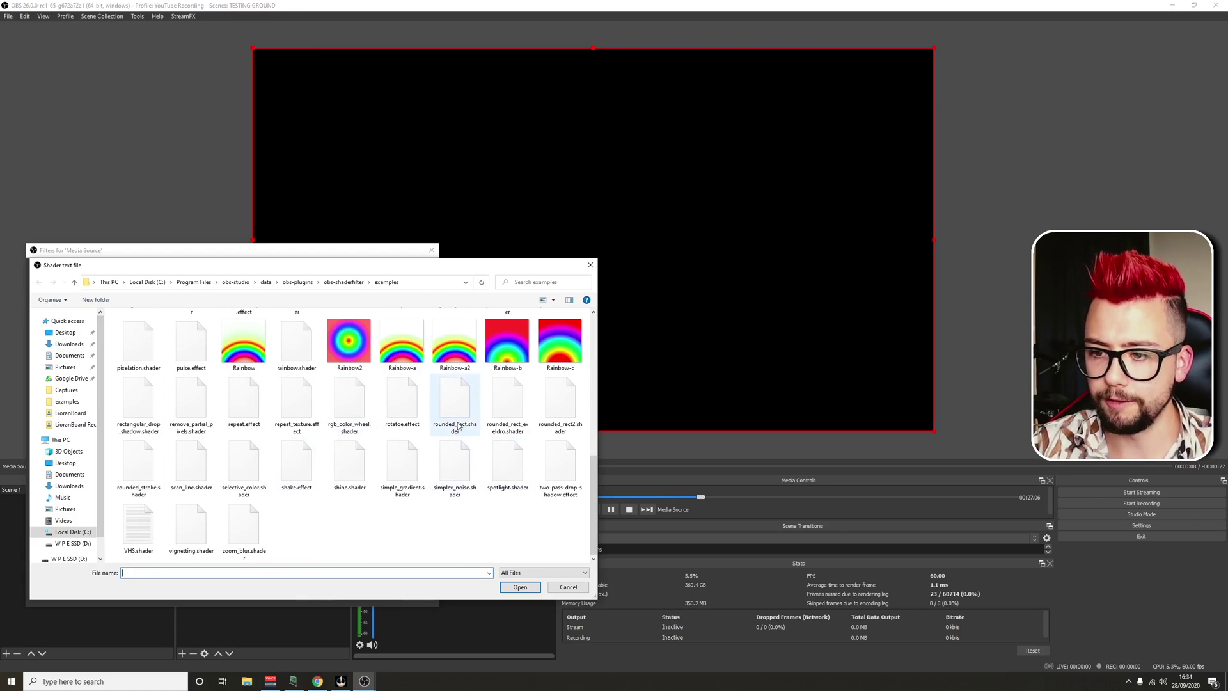
{"action": "scroll", "coordinate": [402, 404], "scroll_direction": "up", "scroll_amount": 3}
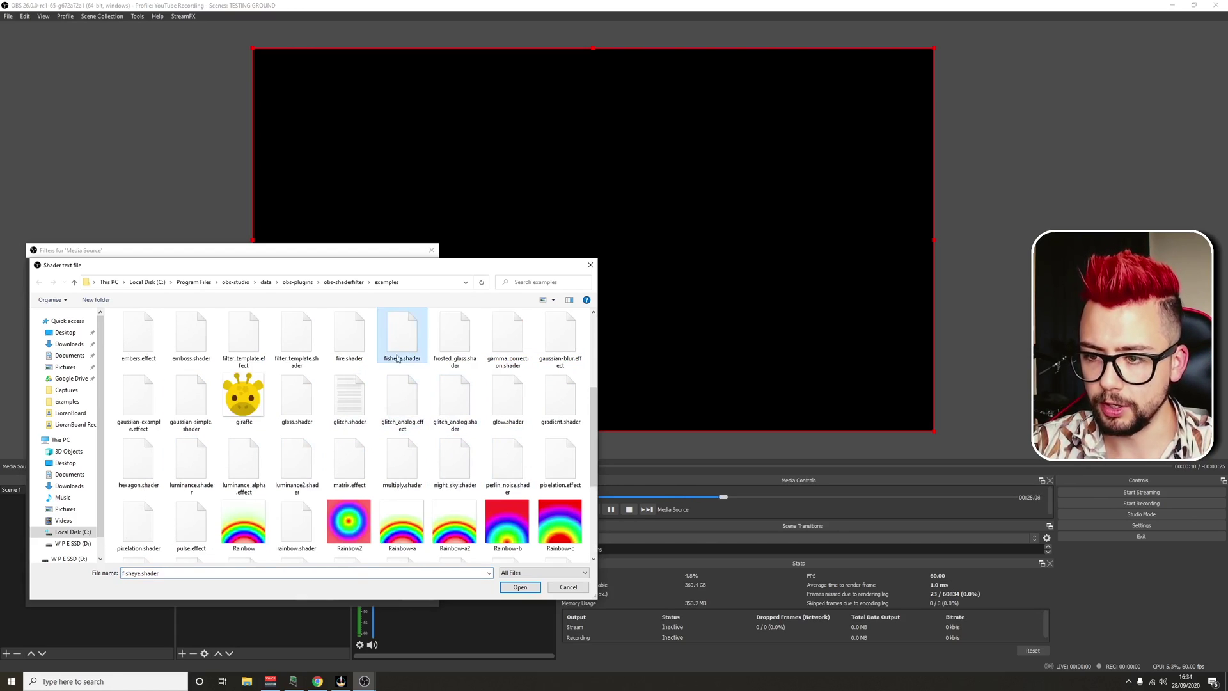
{"action": "double_click", "coordinate": [403, 337]}
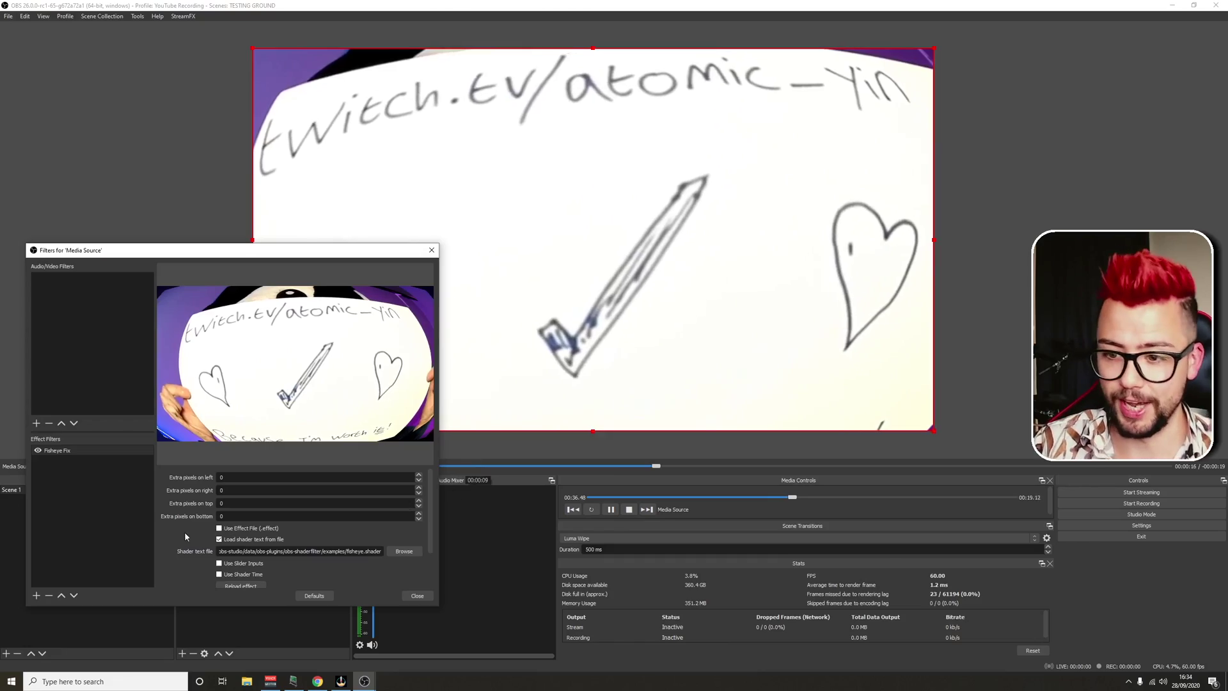
Replace the Fisheye Fix power of 1.75 with trial values 0, -0.5 and -0.25.
{"action": "scroll", "coordinate": [180, 532], "scroll_direction": "down", "scroll_amount": 2}
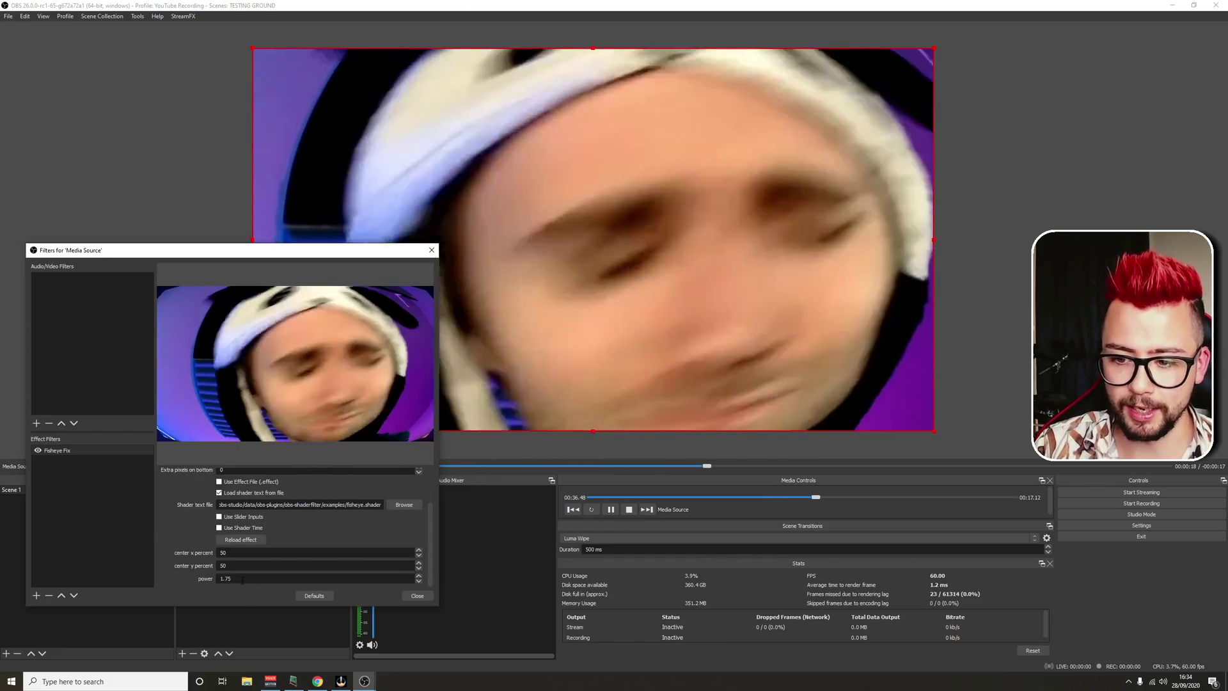
{"action": "left_click_drag", "start_coordinate": [232, 579], "coordinate": [156, 592]}
{"action": "type", "text": "0"}
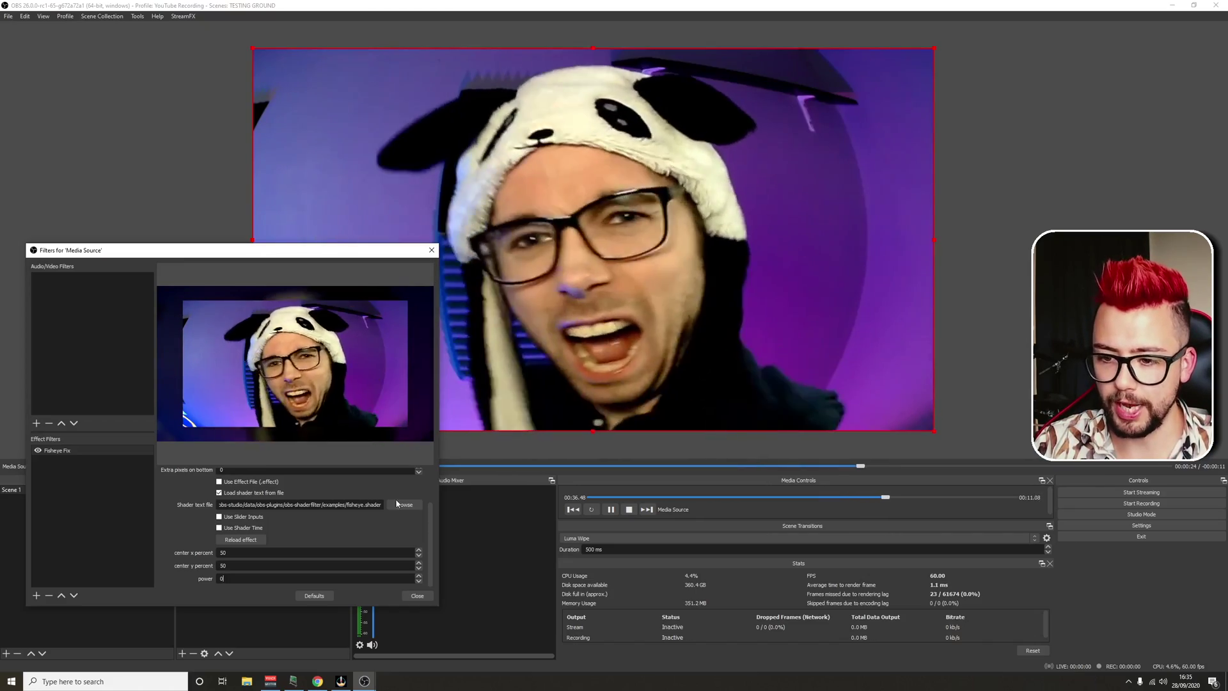
{"action": "key", "text": "BackSpace"}
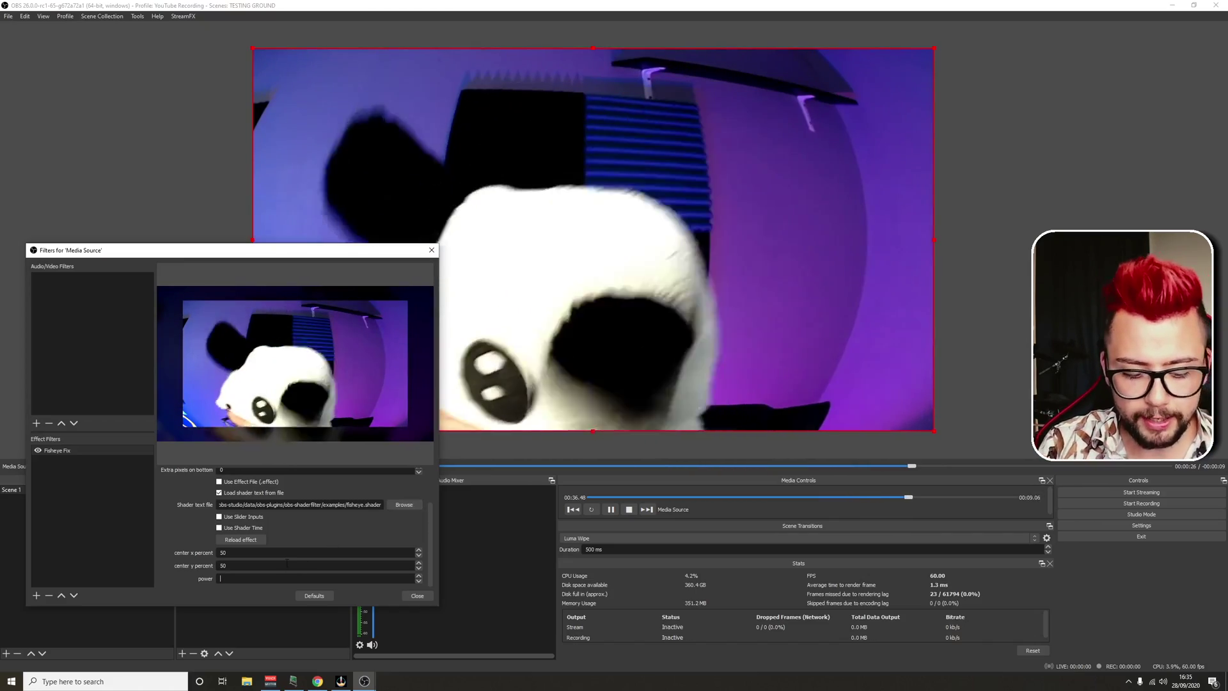
{"action": "type", "text": "-"}
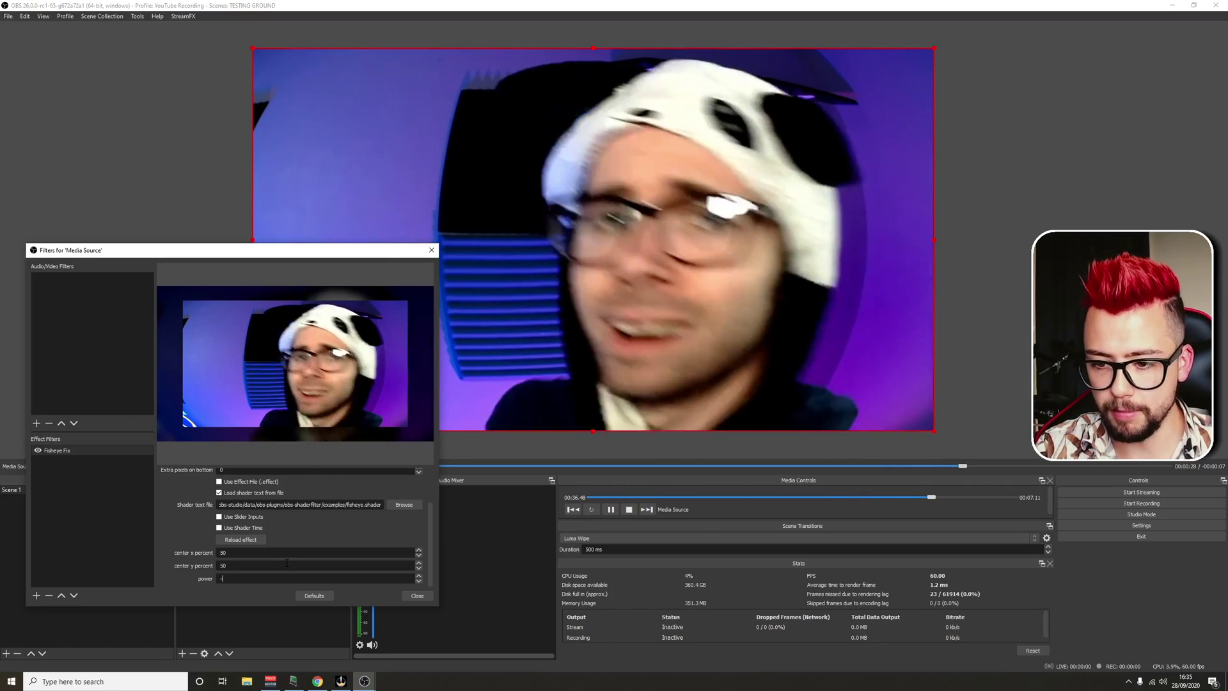
{"action": "type", "text": "0."}
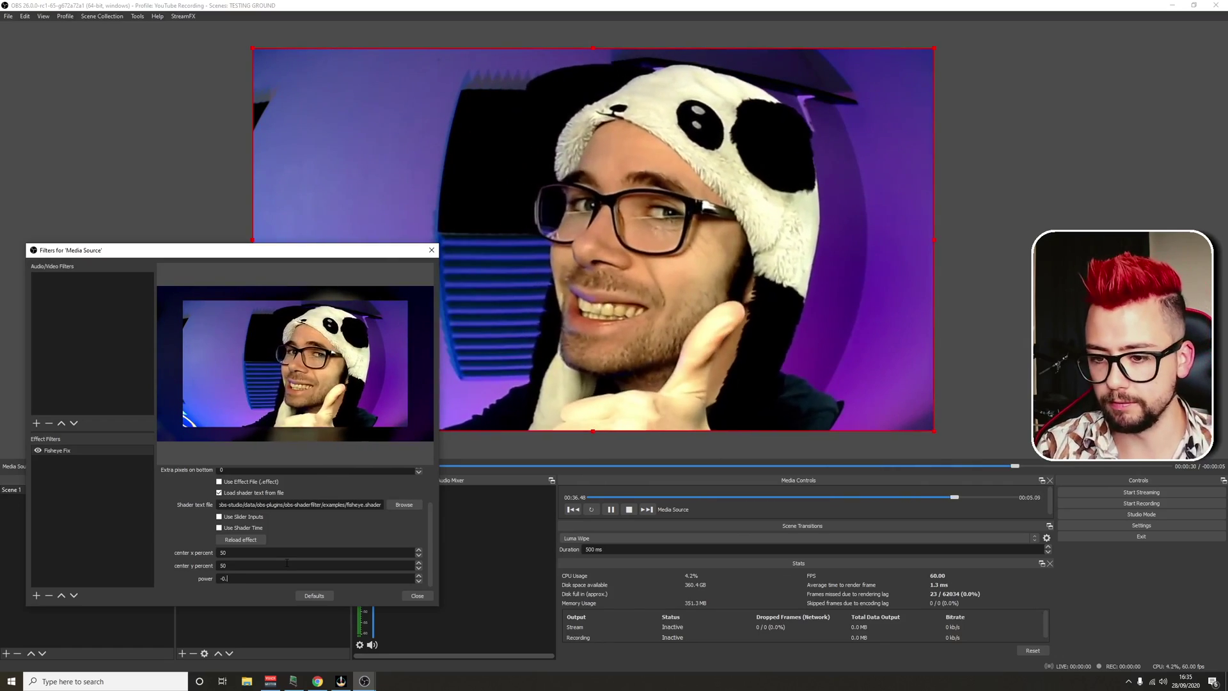
{"action": "type", "text": "5"}
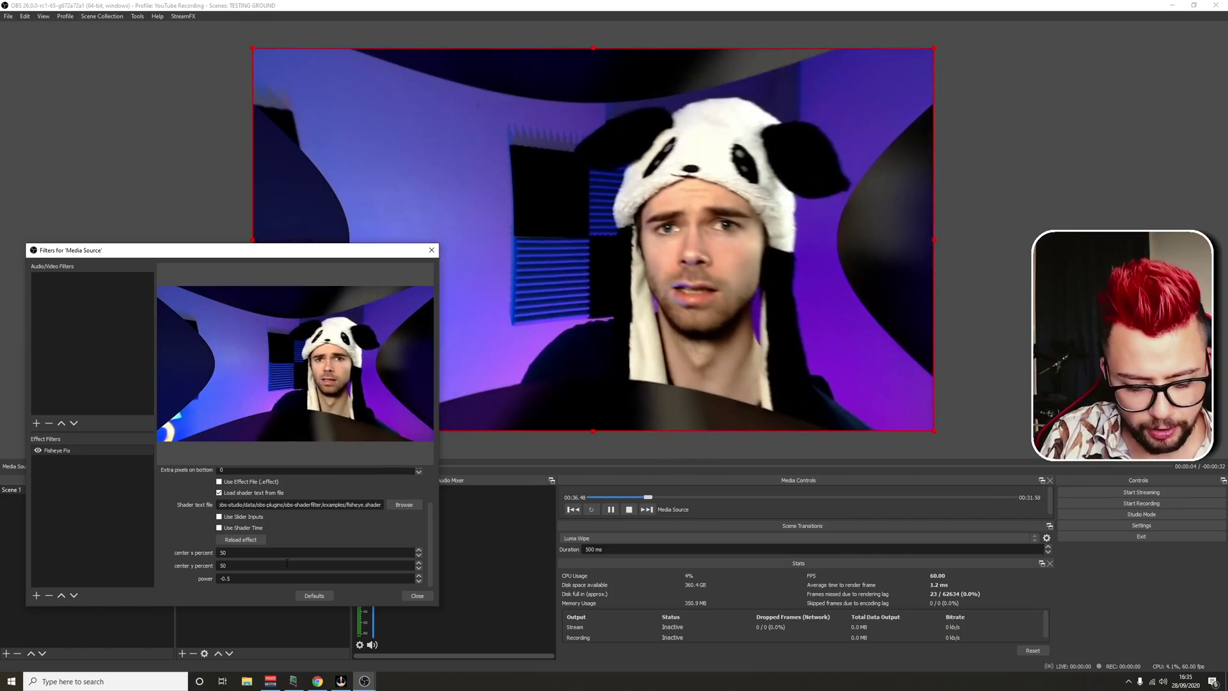
{"action": "key", "text": "BackSpace"}
{"action": "type", "text": "2"}
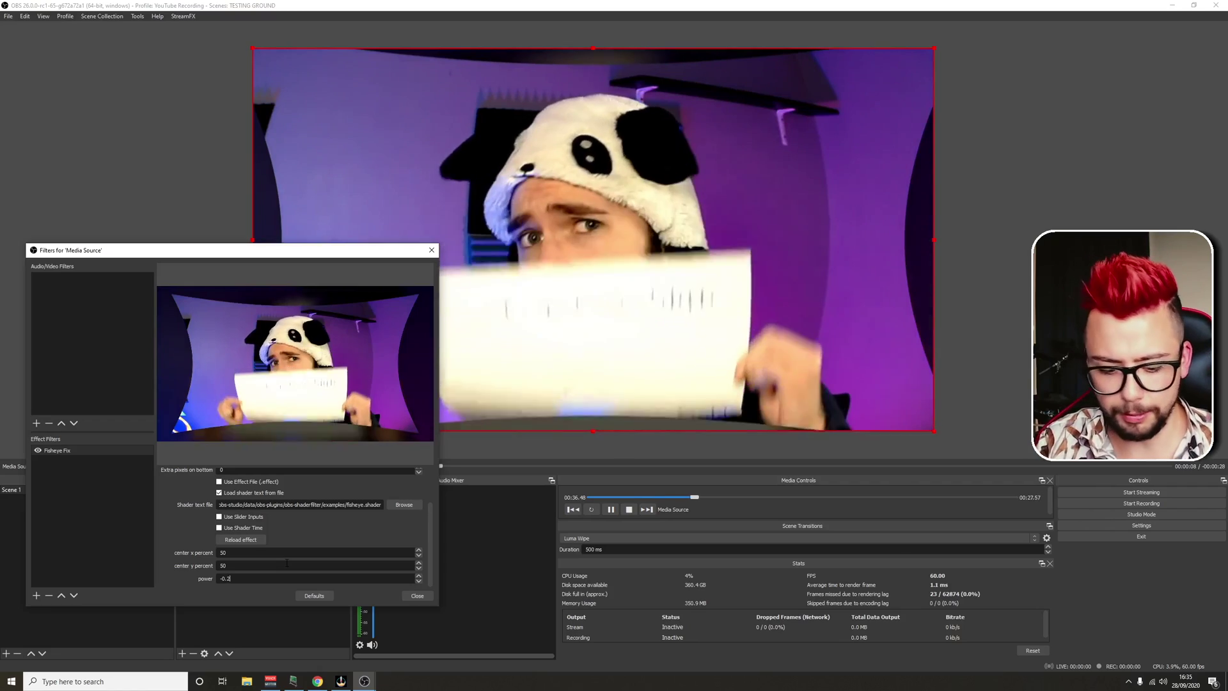
{"action": "type", "text": "5"}
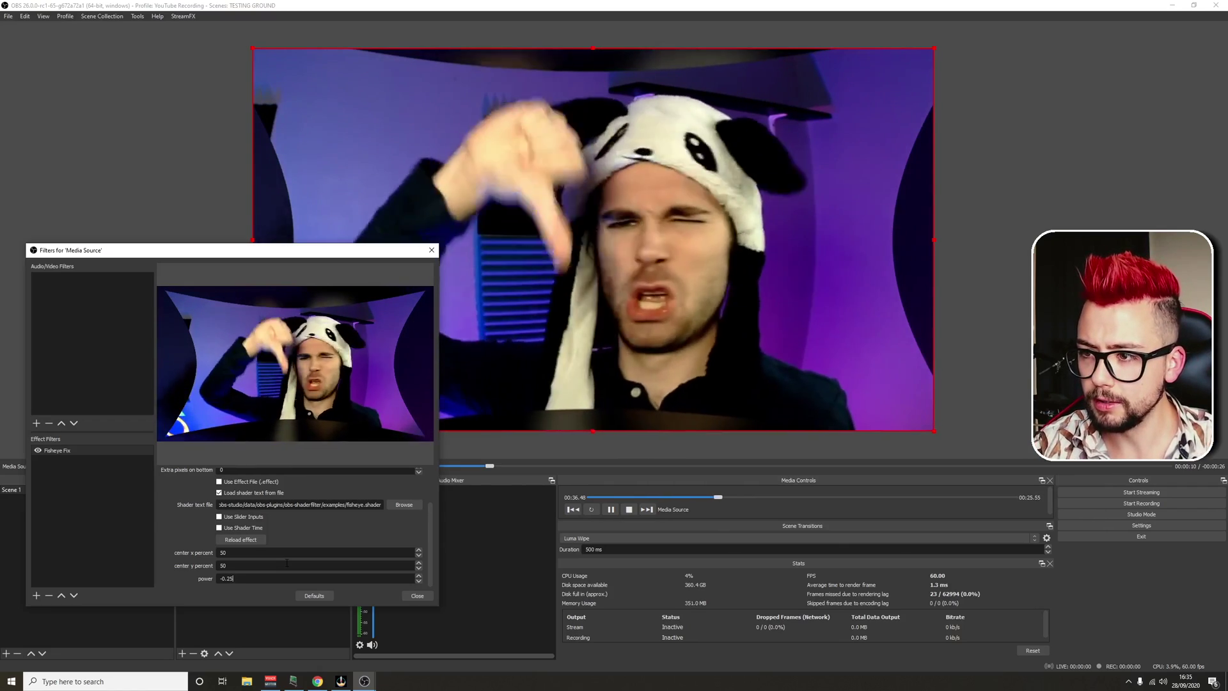
Try powers -0.3 and -1, settle on -0.3, and close the filters window.
{"action": "key", "text": "BackSpace"}
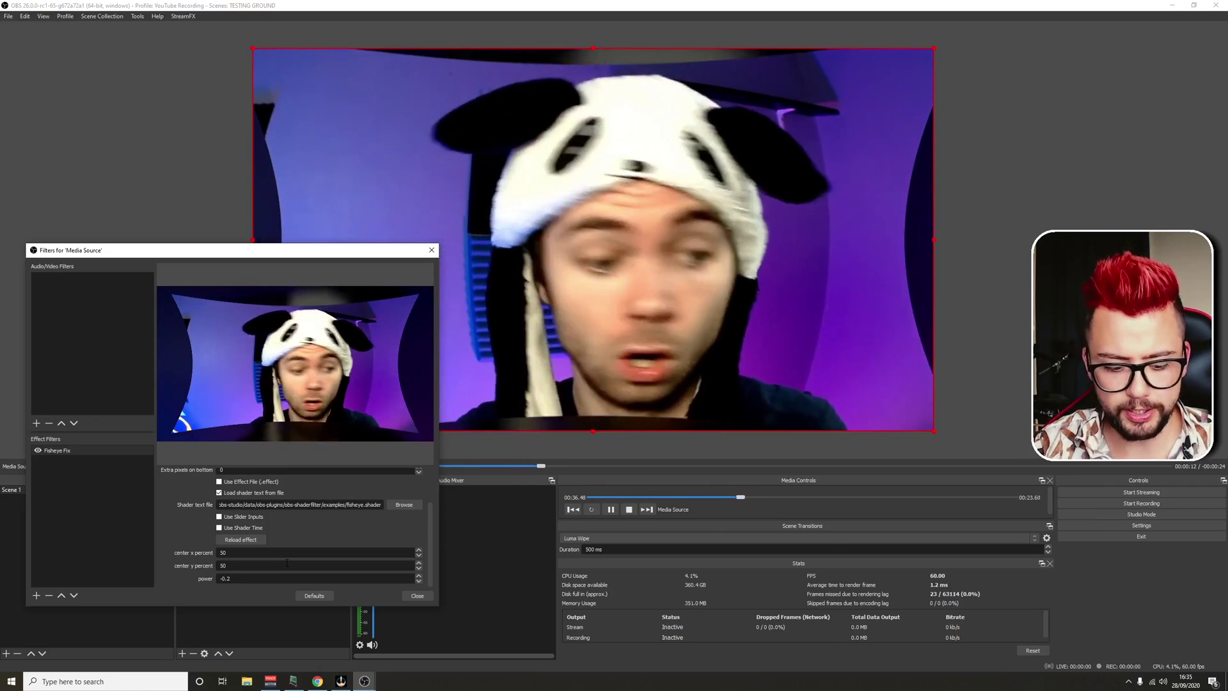
{"action": "key", "text": "BackSpace"}
{"action": "type", "text": "3"}
{"action": "key", "text": "BackSpace"}
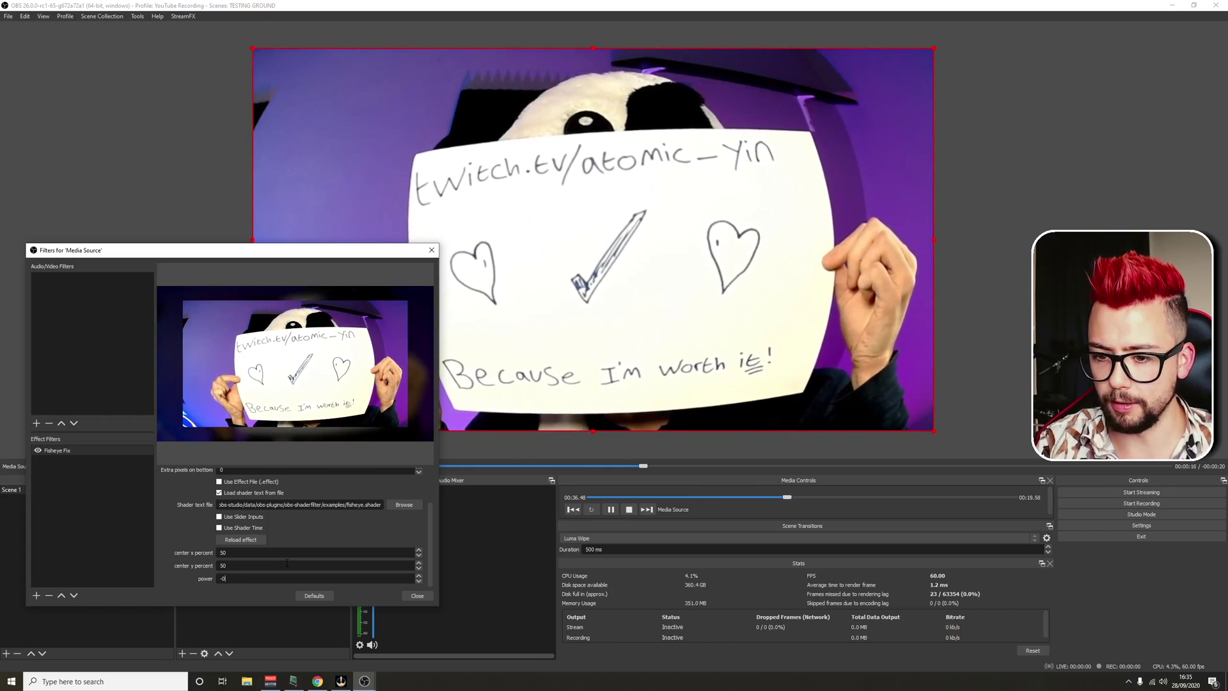
{"action": "key", "text": "BackSpace"}
{"action": "type", "text": "1"}
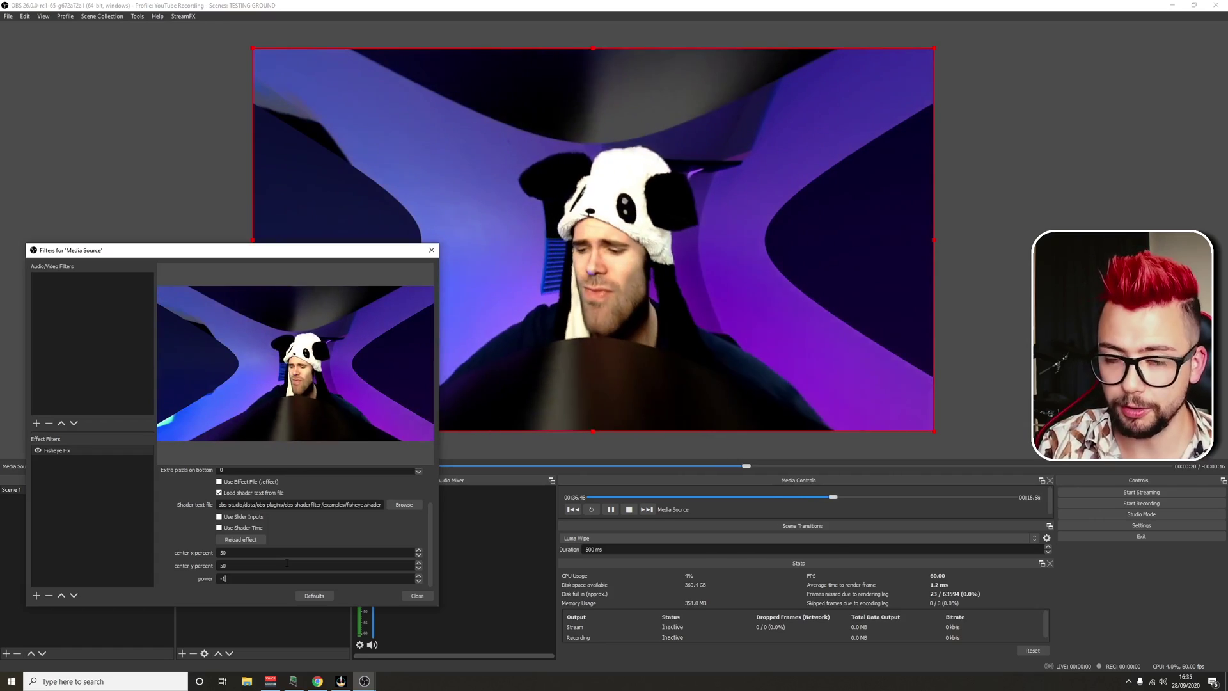
{"action": "key", "text": "BackSpace"}
{"action": "type", "text": "0"}
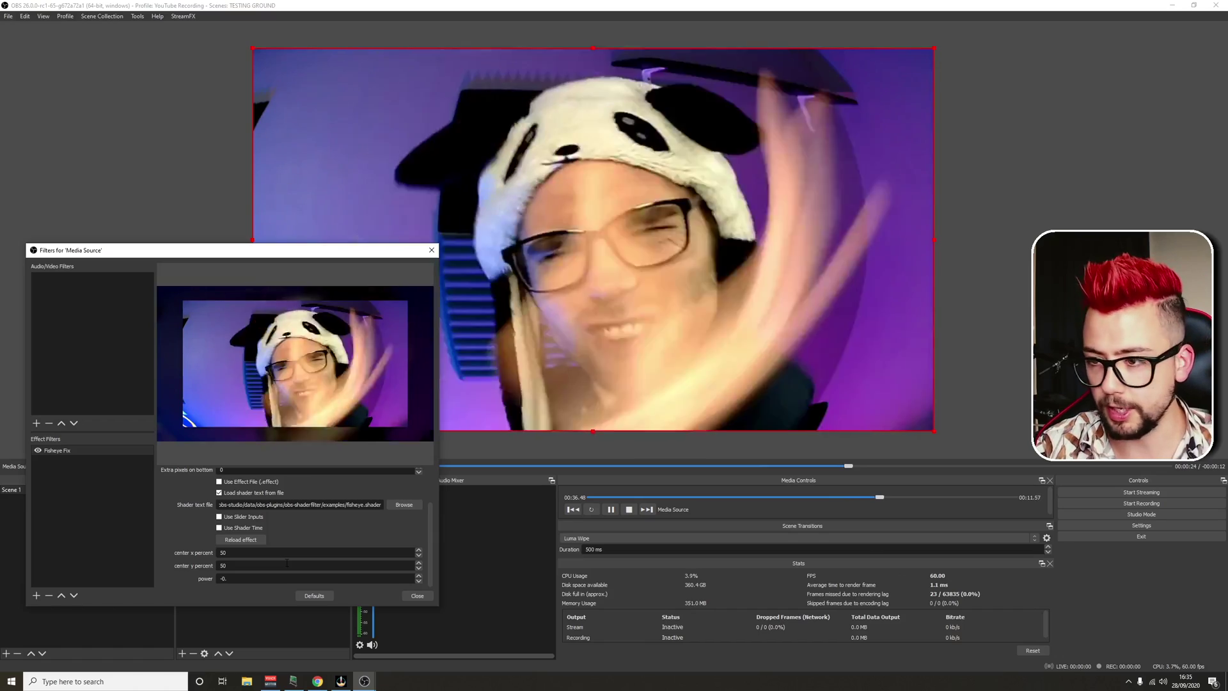
{"action": "type", "text": ".3"}
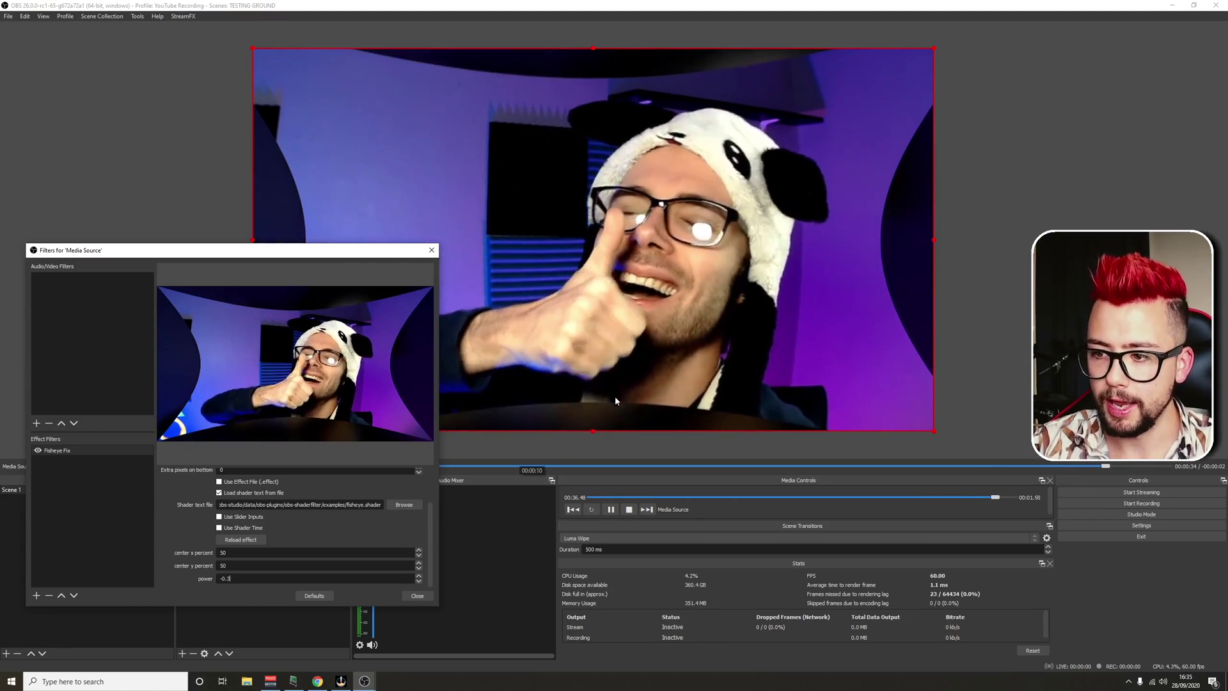
{"action": "left_click", "coordinate": [415, 596]}
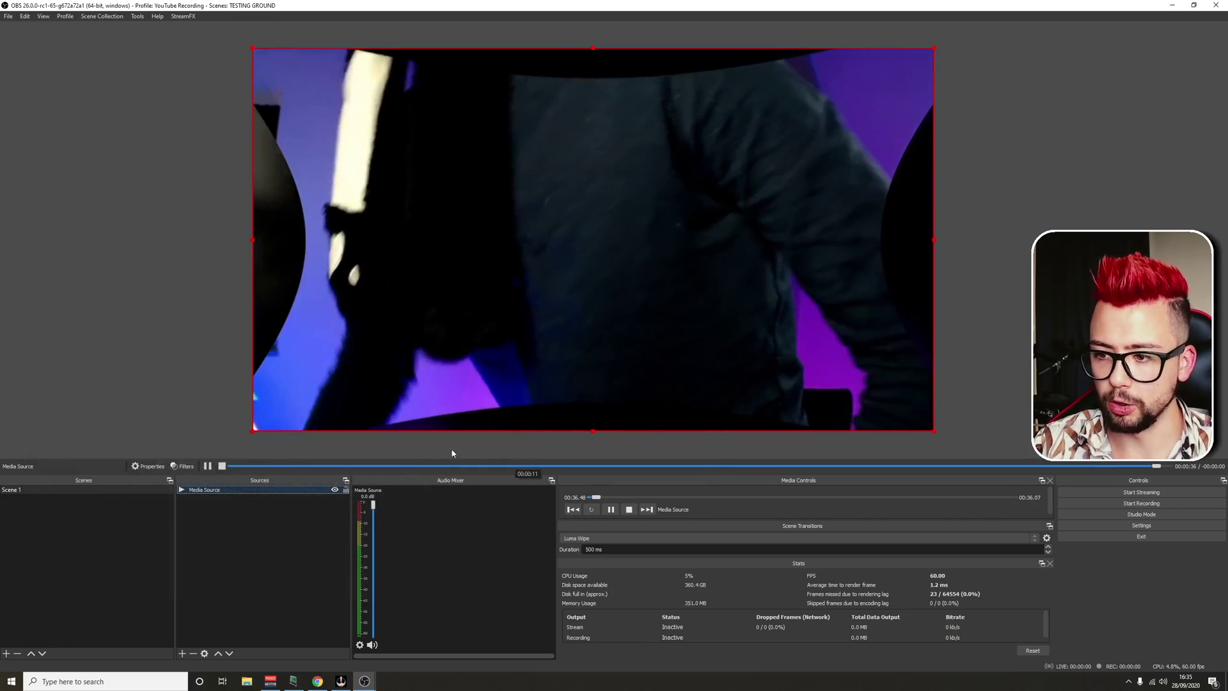
Stretch the Media Source past the bottom-left and left canvas edges, centering it to screen after each stretch.
{"action": "left_click_drag", "start_coordinate": [261, 427], "coordinate": [139, 487]}
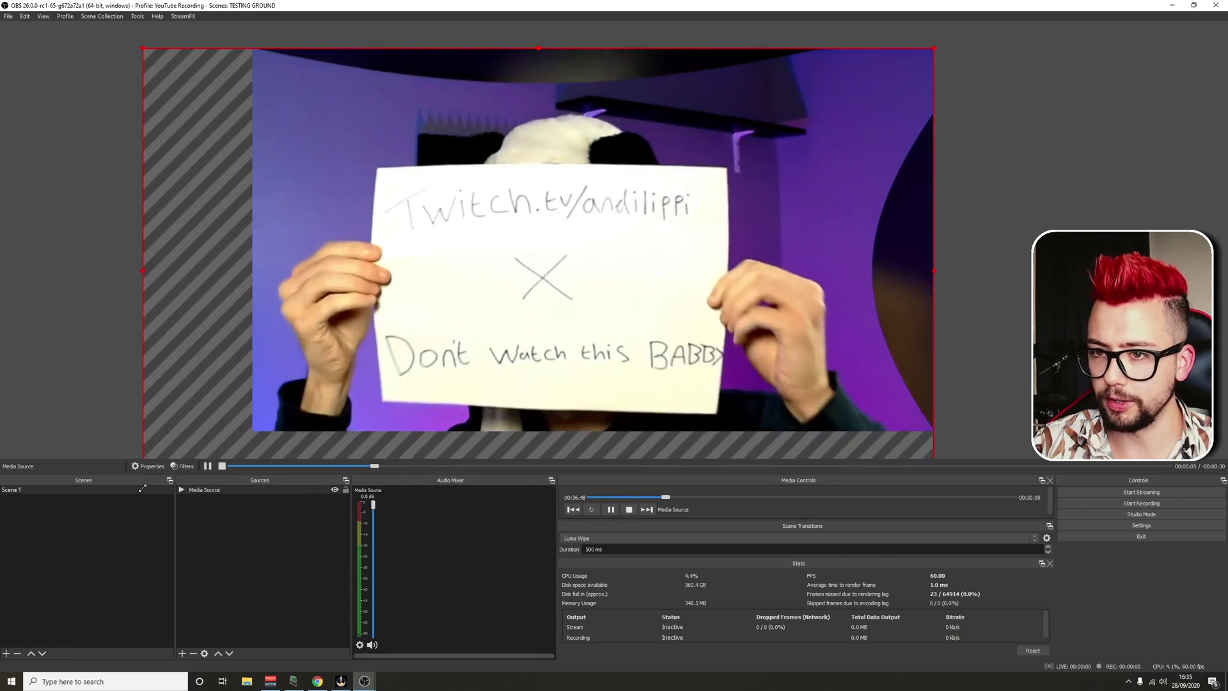
{"action": "right_click", "coordinate": [639, 244]}
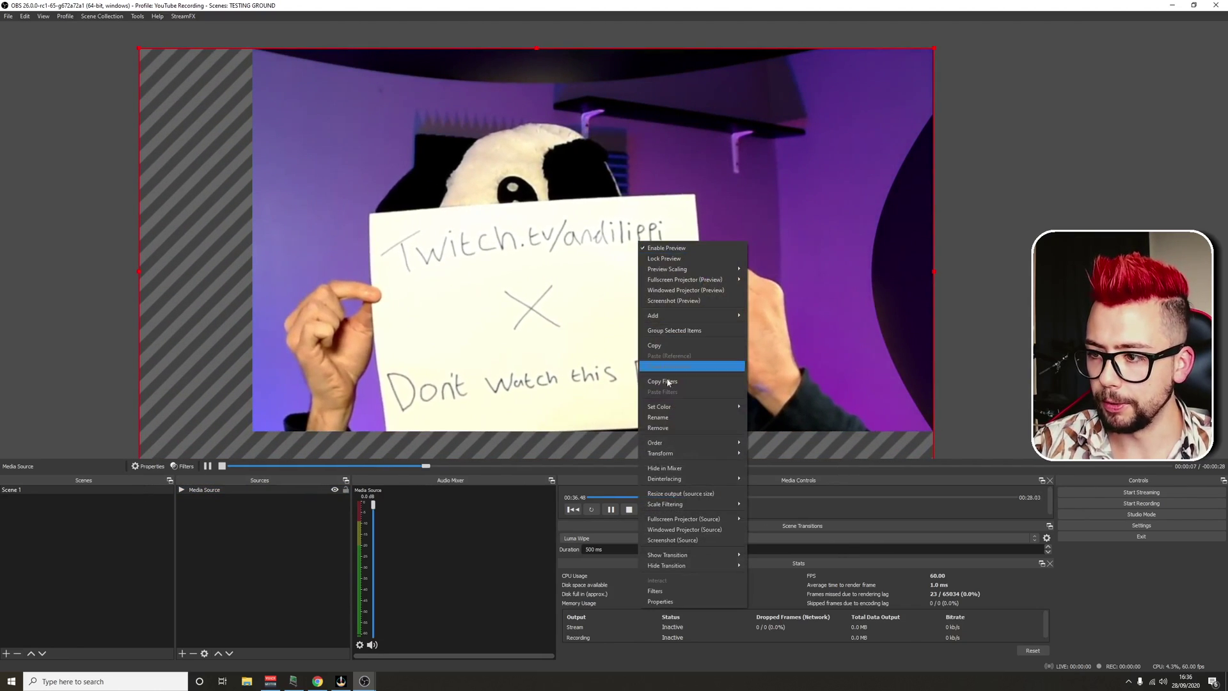
{"action": "mouse_move", "coordinate": [668, 453]}
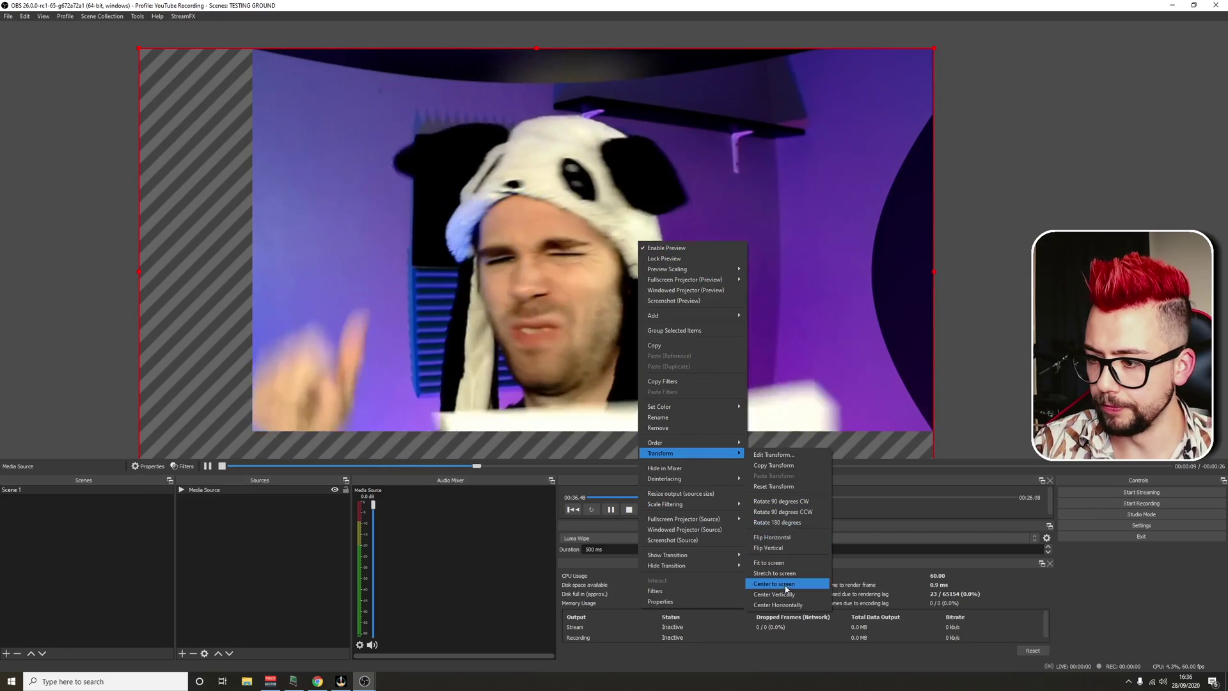
{"action": "left_click", "coordinate": [775, 584]}
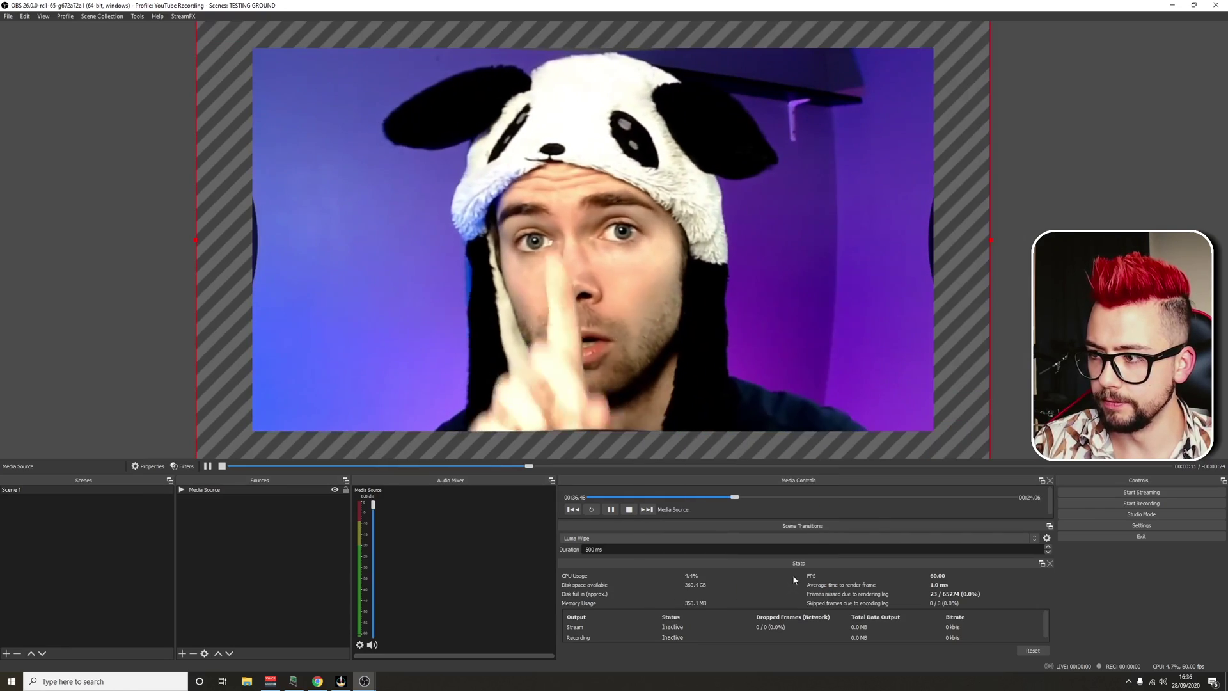
{"action": "left_click_drag", "start_coordinate": [193, 242], "coordinate": [158, 244]}
{"action": "right_click", "coordinate": [730, 280]}
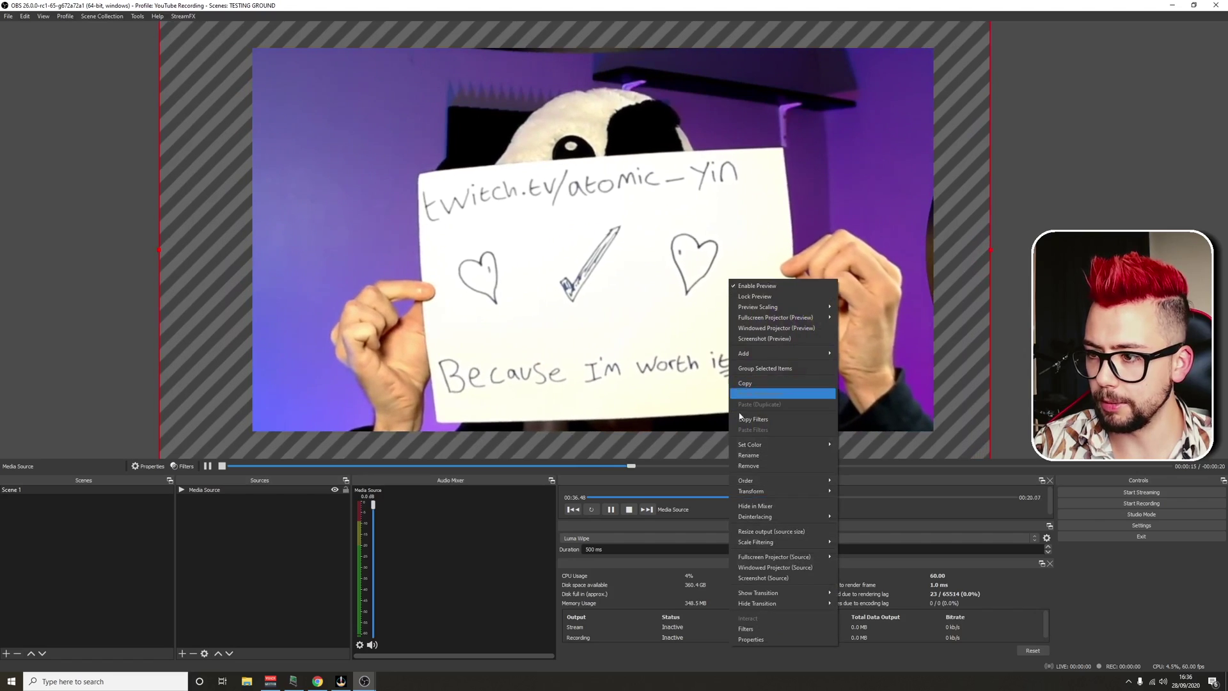
{"action": "mouse_move", "coordinate": [754, 491]}
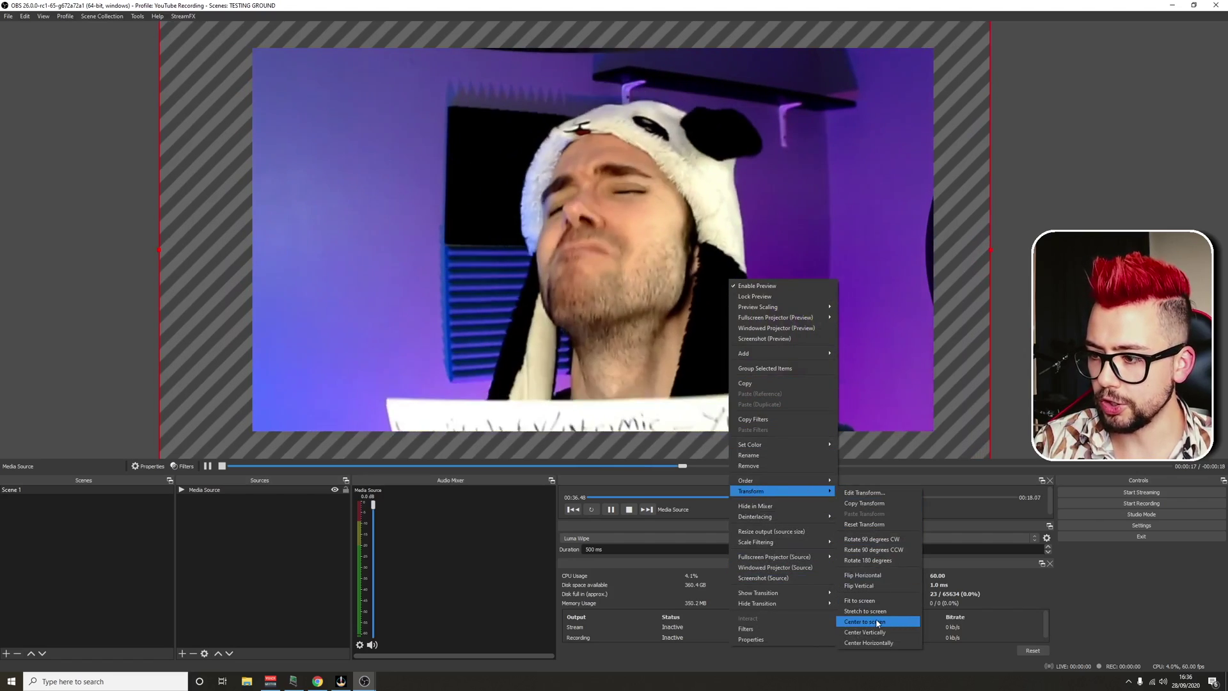
{"action": "left_click", "coordinate": [869, 620]}
{"action": "key", "text": "Escape"}
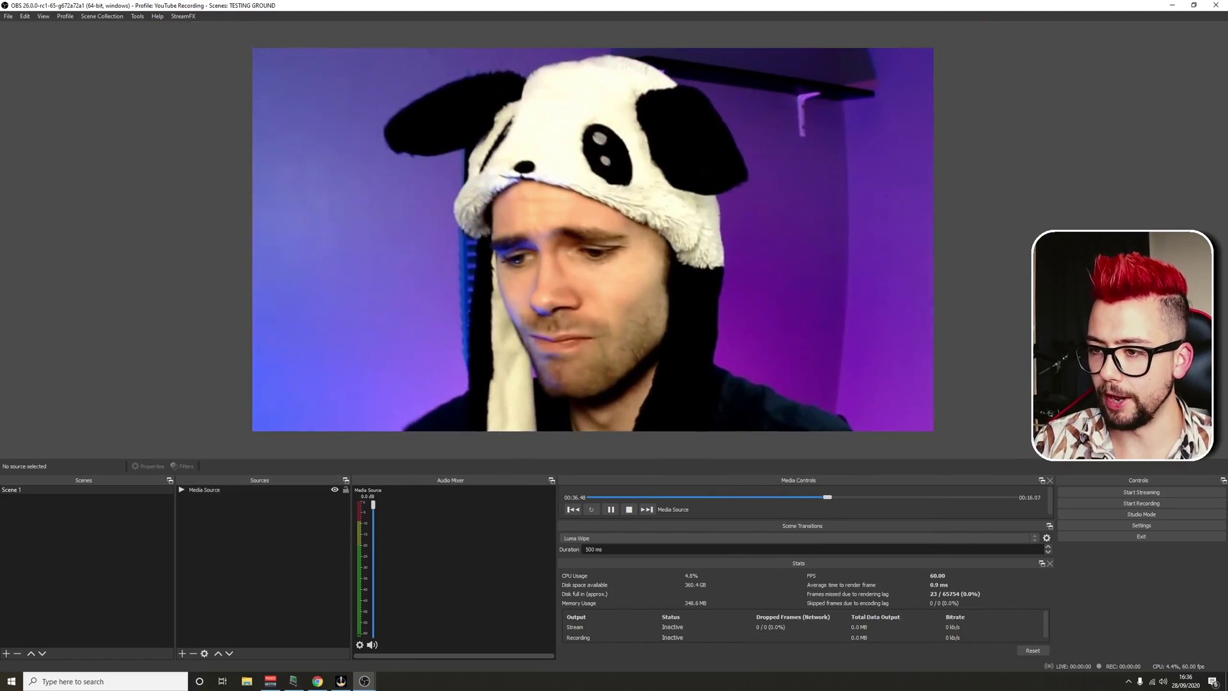